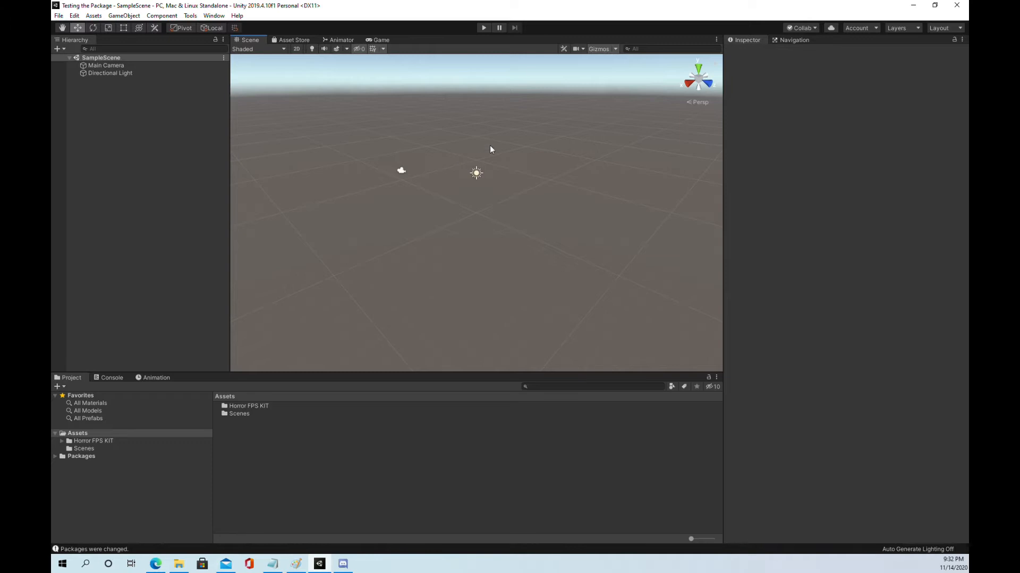
Step: Show the contents of the Horror FPS KIT folder in the project assets
click(75, 442)
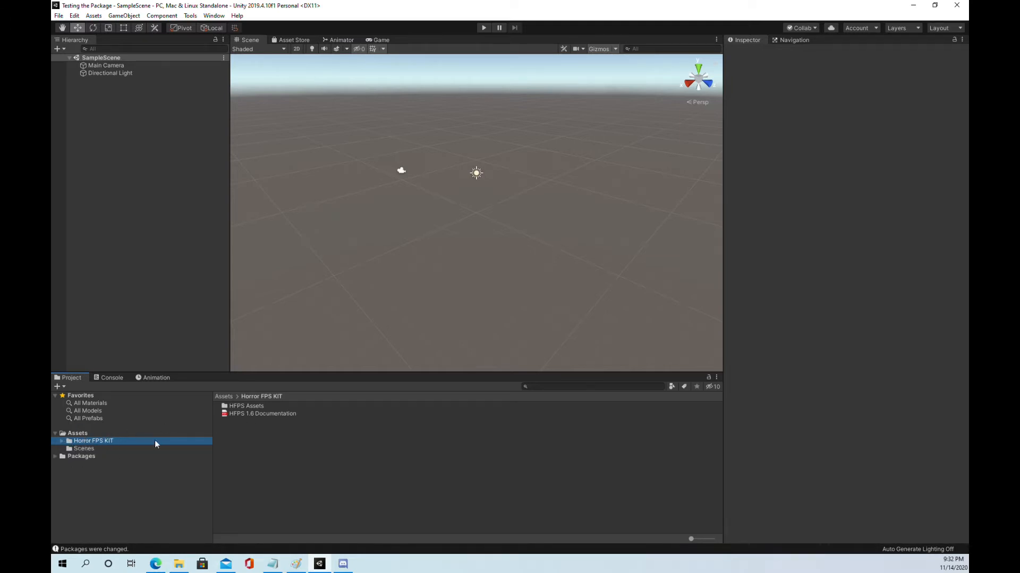
click(62, 442)
click(62, 441)
key(F2)
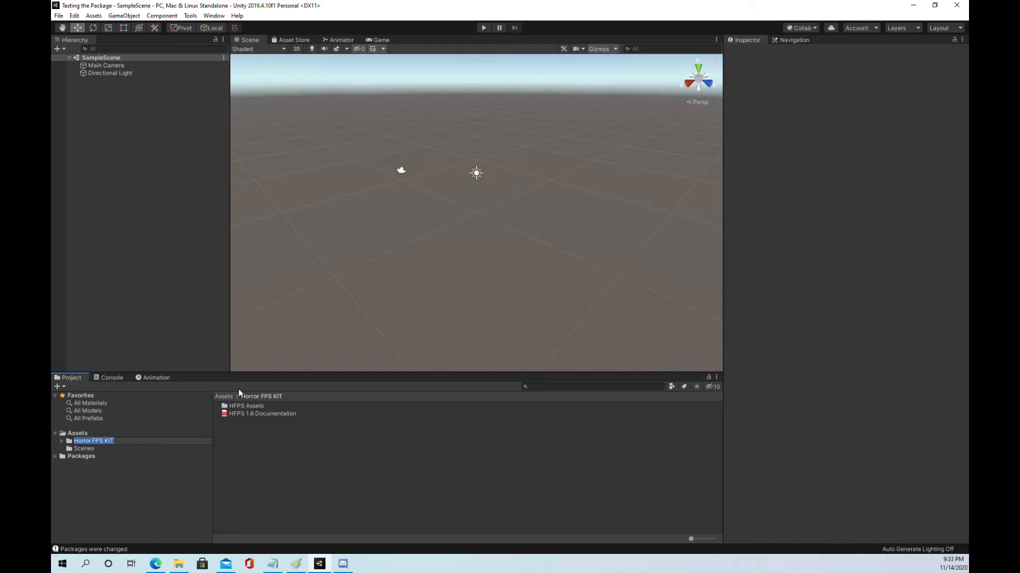
Step: Import all contents of the Multiplayer Horror FPSKIT Integration Unity package from the Alpha 1 Fix and Documentation folder into the project
drag(51, 99, 617, 51)
drag(479, 150, 92, 434)
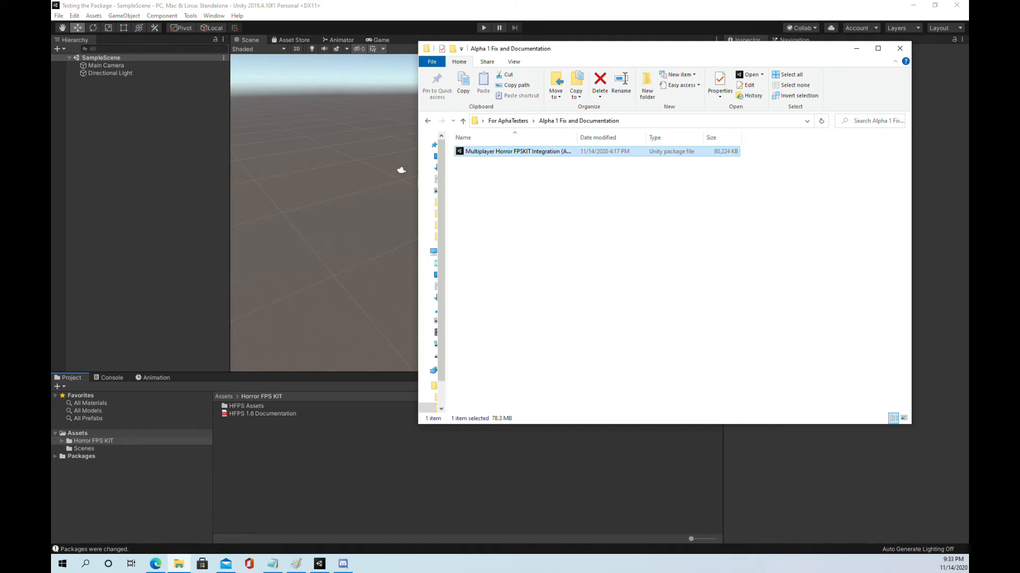
drag(93, 434, 102, 436)
click(908, 50)
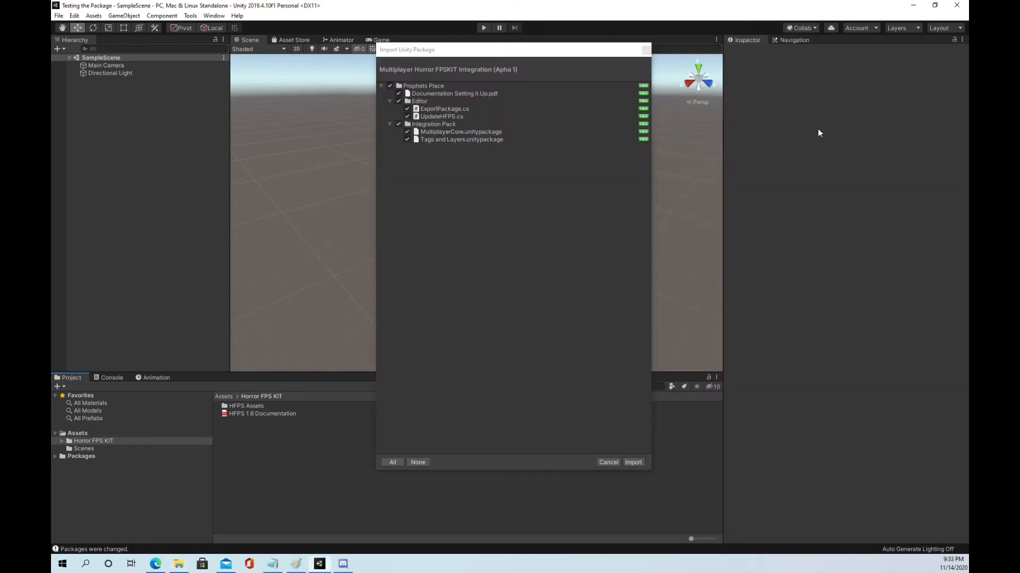
click(633, 462)
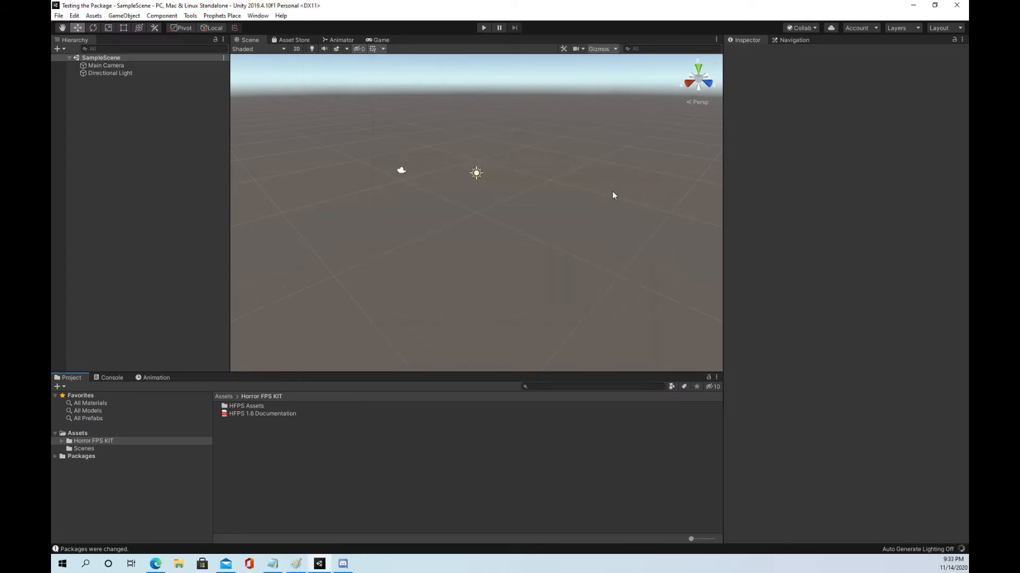
Step: Clear the console log, run the Prophets Place Update Scripts command, and review its output to the end
click(111, 378)
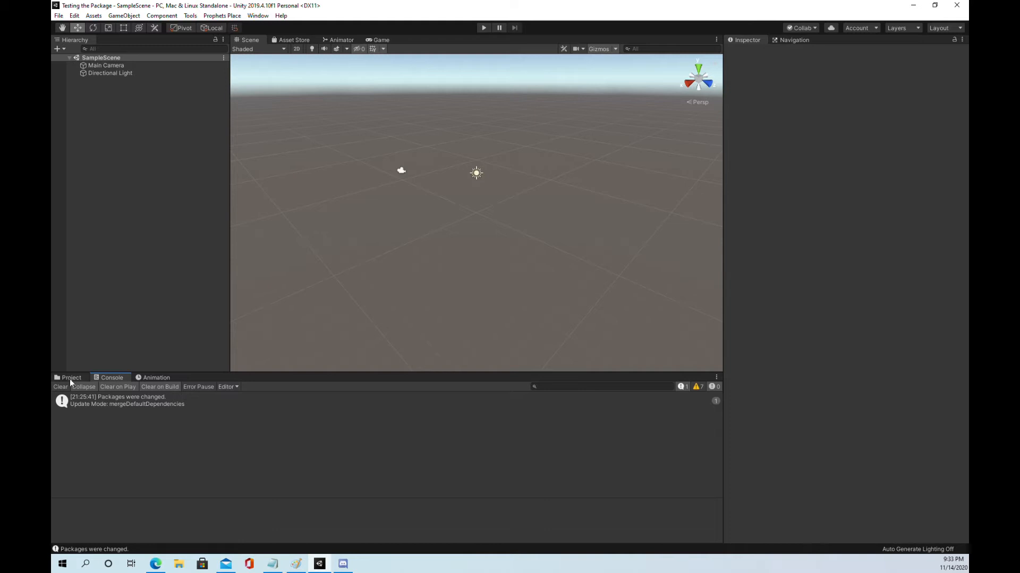
click(60, 387)
click(222, 15)
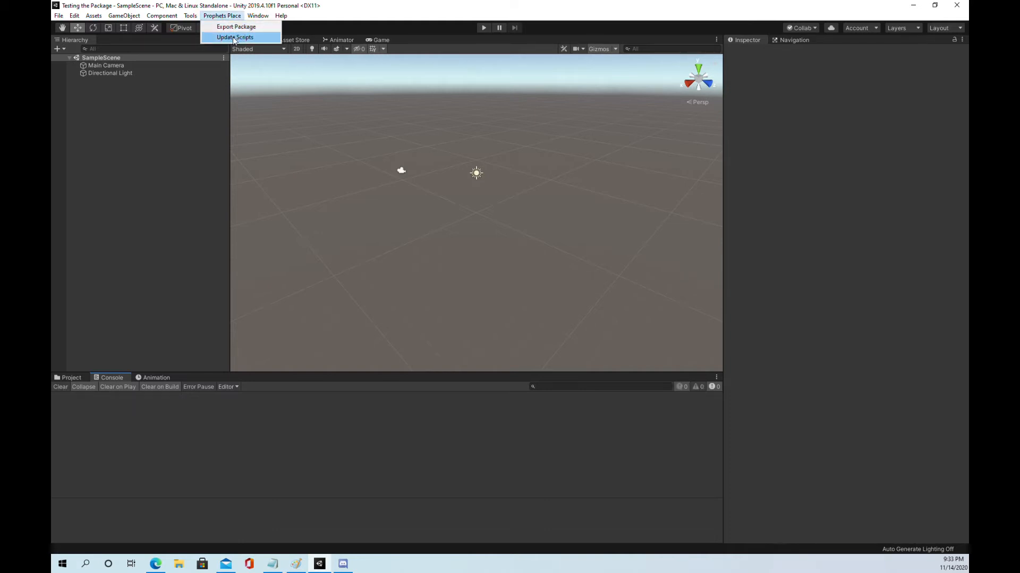
click(234, 38)
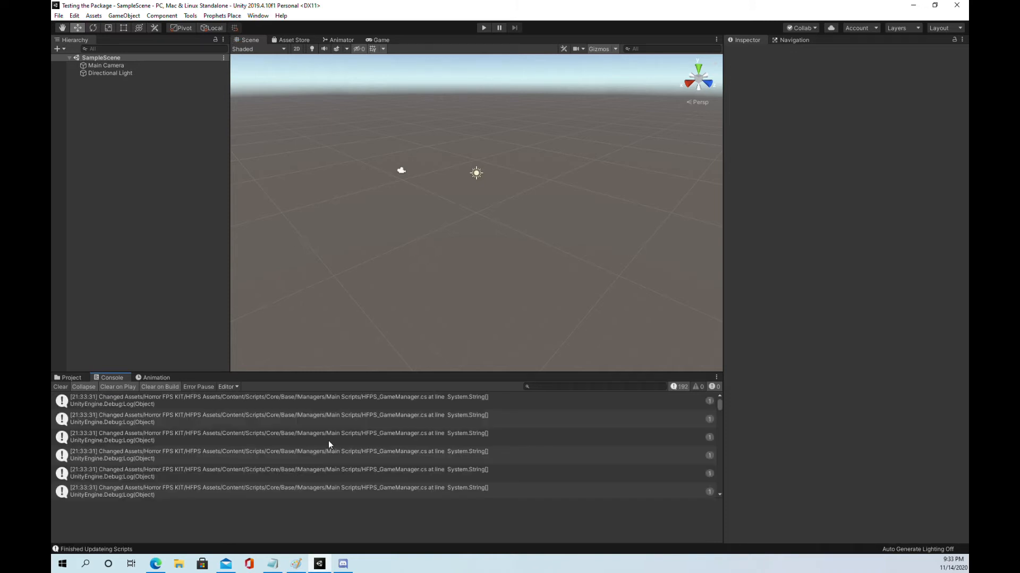
drag(719, 415, 711, 536)
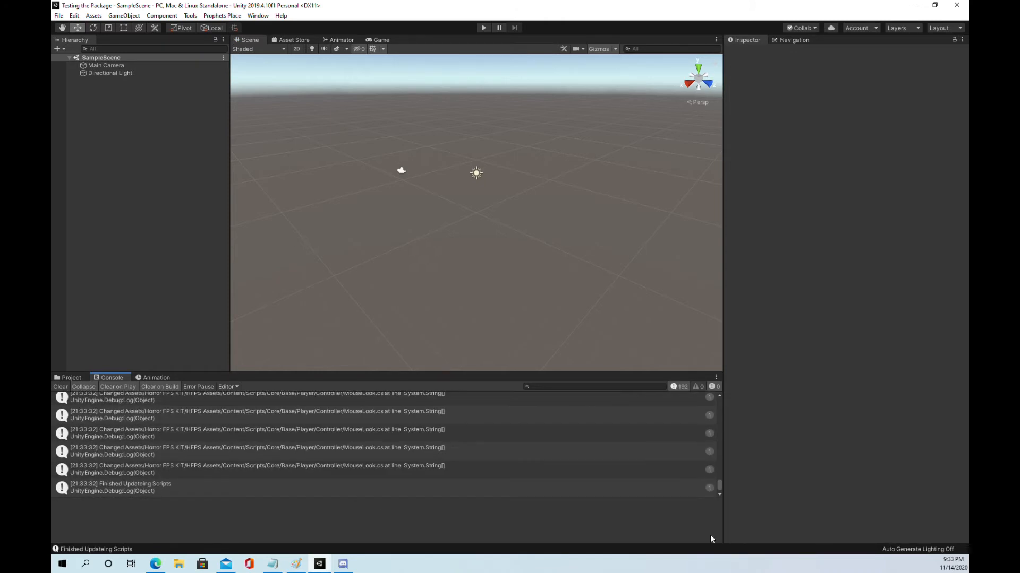
Step: Import all contents of the MultiplayerCore package from the Prophets Place Integration Pack folder
click(68, 377)
click(100, 449)
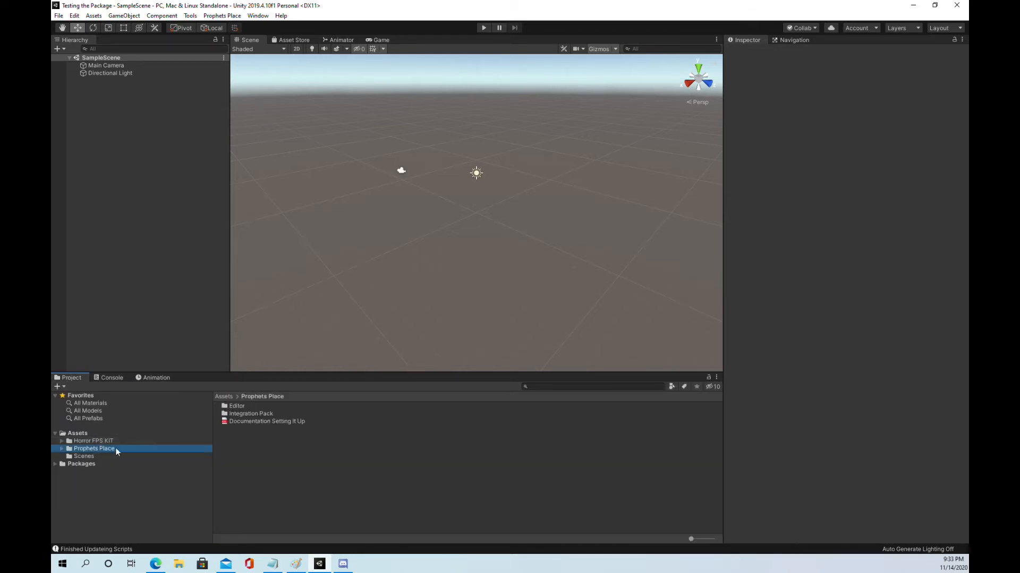
double_click(248, 415)
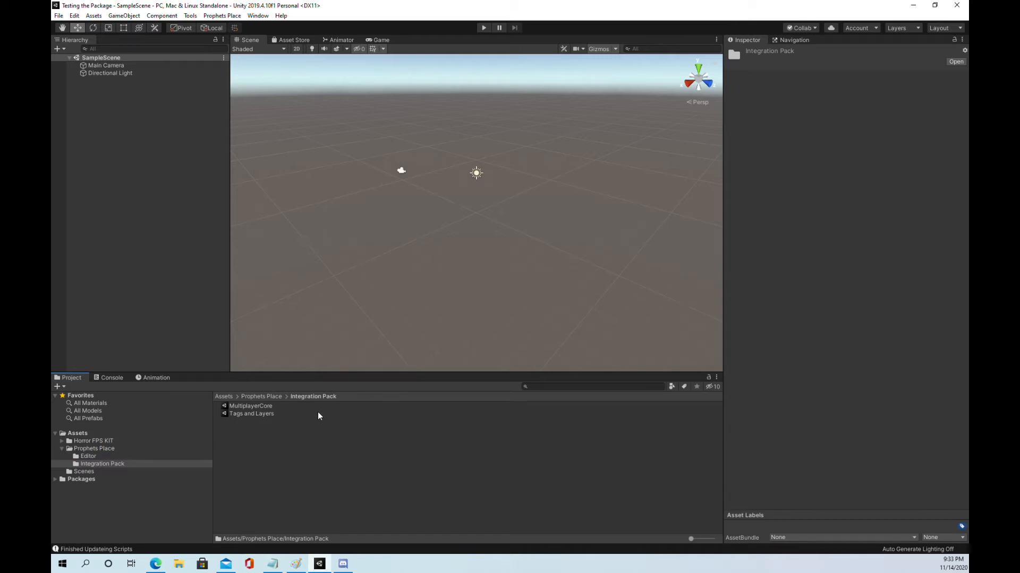
double_click(238, 406)
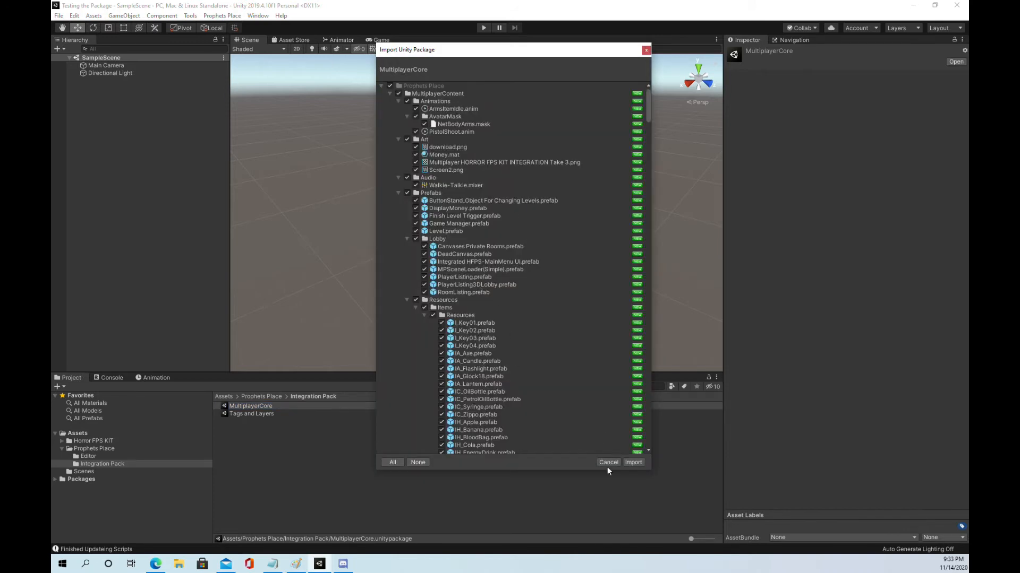
click(634, 463)
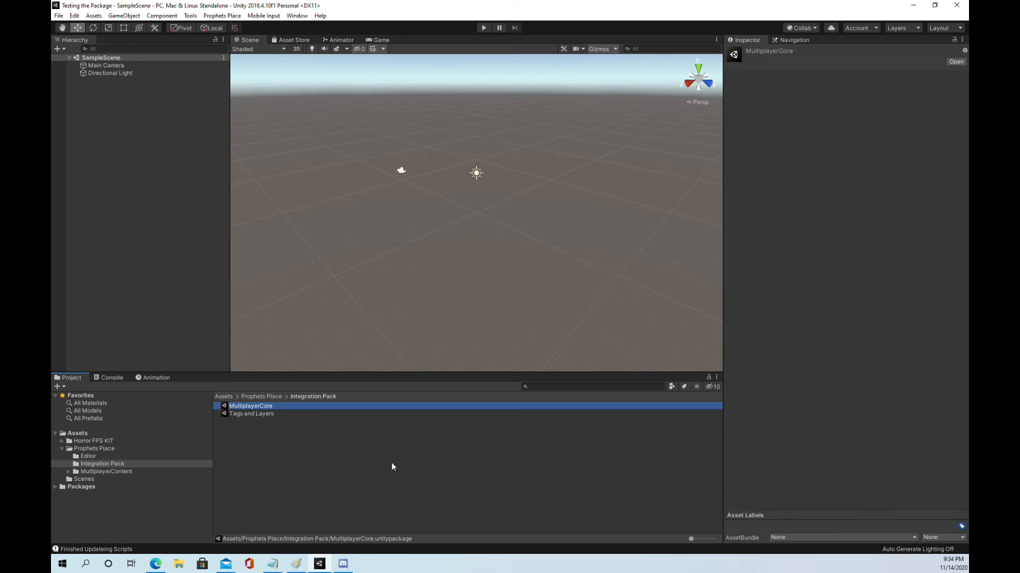
Step: Open the PlayerBody Animator controller from Horror FPS KIT/HFPS Assets/Content/Animations/Animators for editing
click(90, 442)
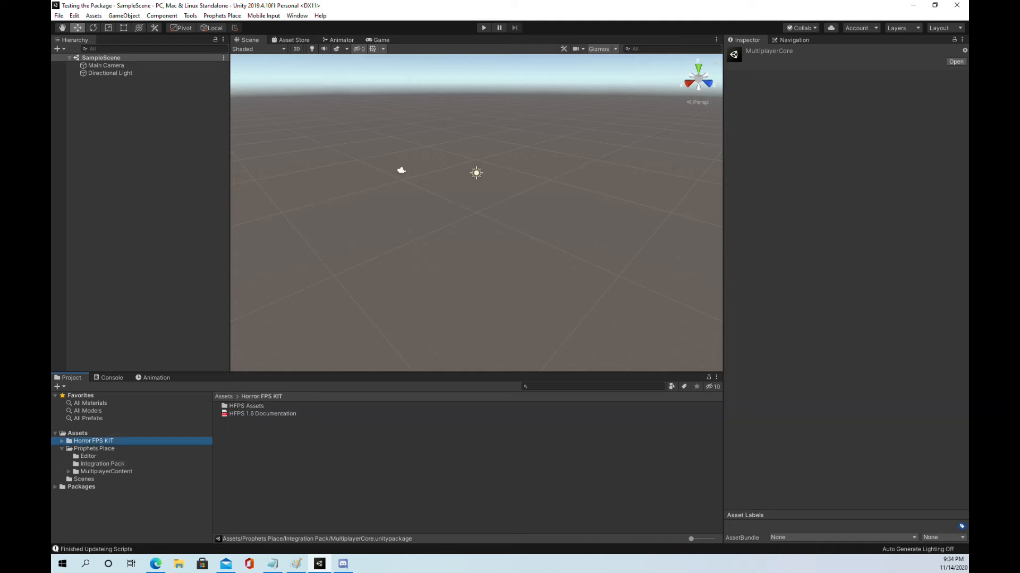
double_click(236, 407)
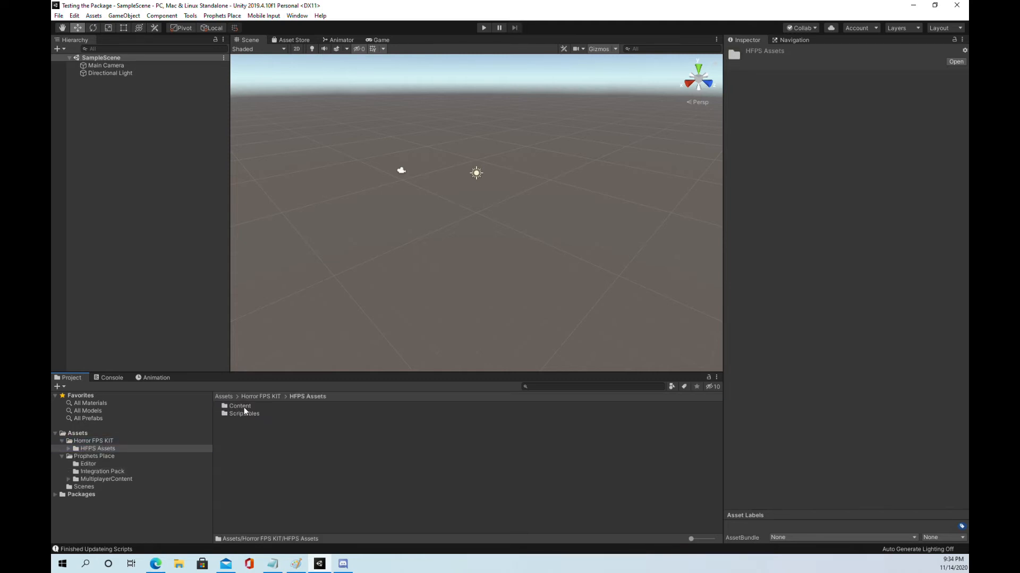
double_click(244, 407)
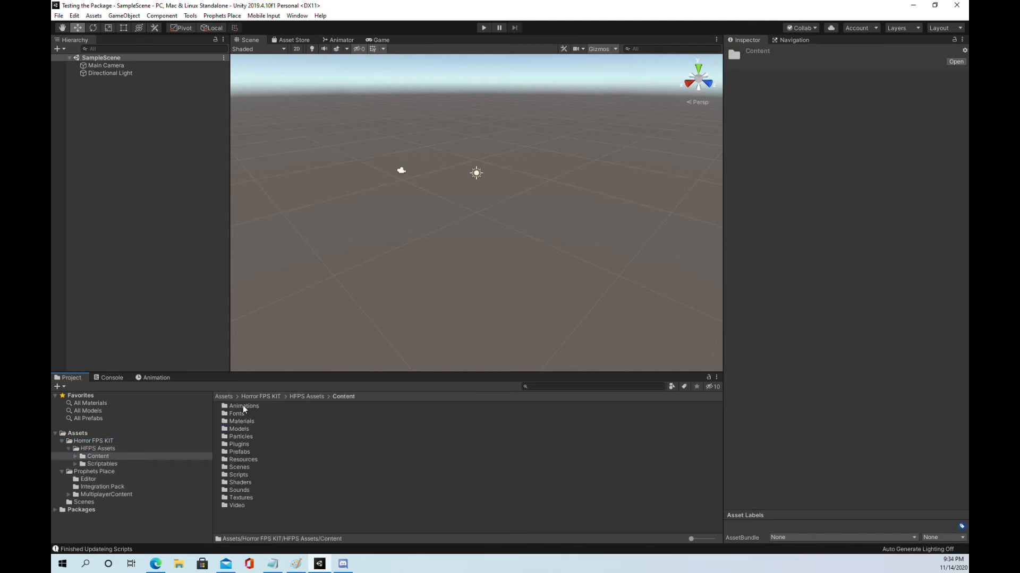
double_click(243, 406)
double_click(250, 406)
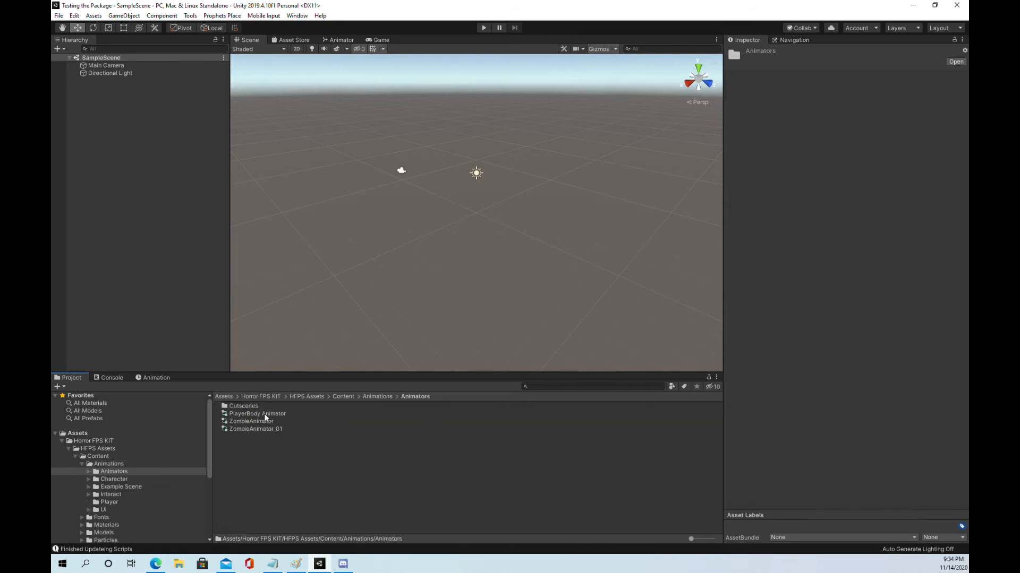
click(253, 413)
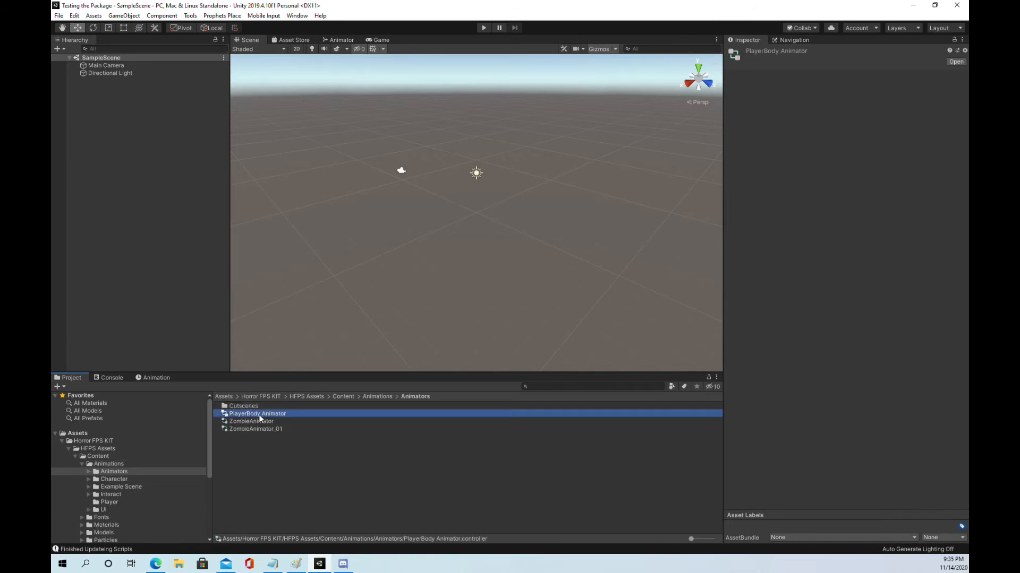
double_click(266, 414)
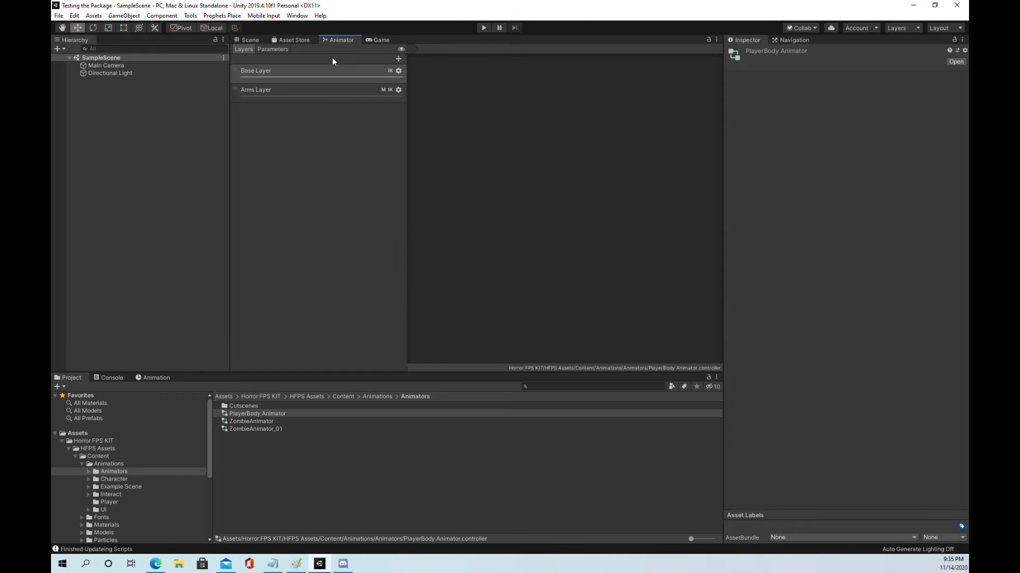
Step: Add a Bool parameter named isArmsIdle to the PlayerBody Animator controller
click(271, 49)
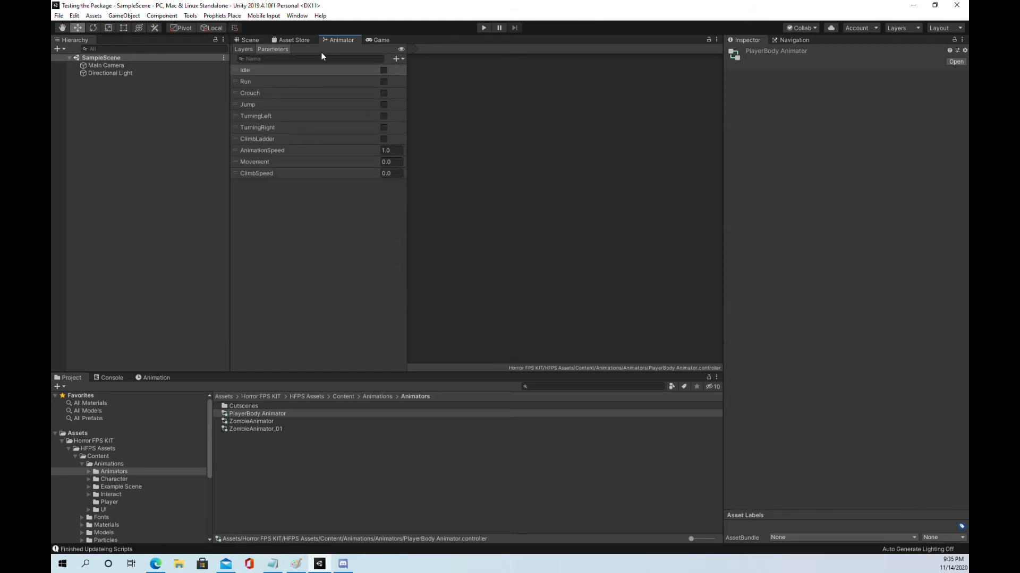
click(396, 57)
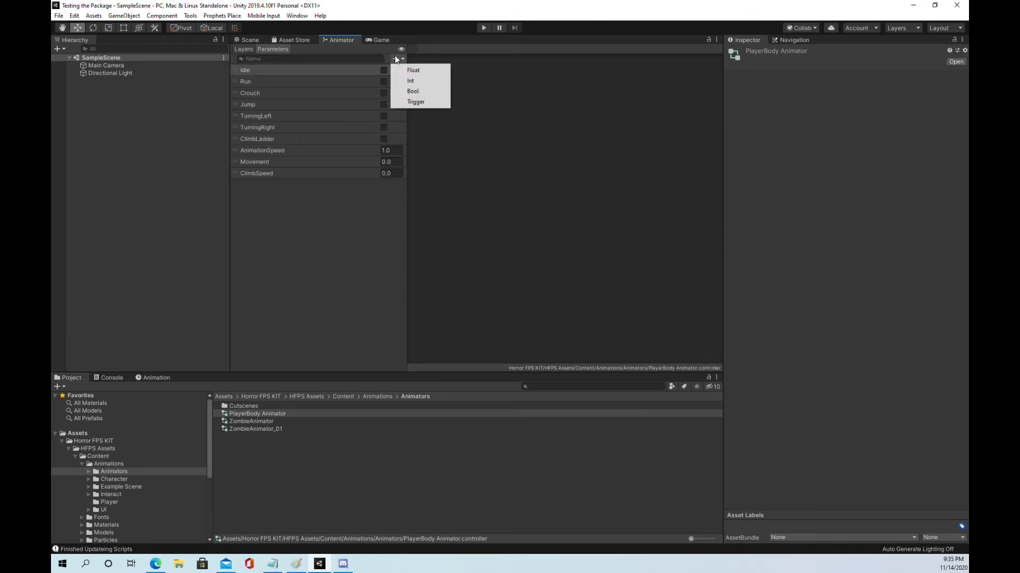
click(414, 92)
text(isArmsIdle)
key(Return)
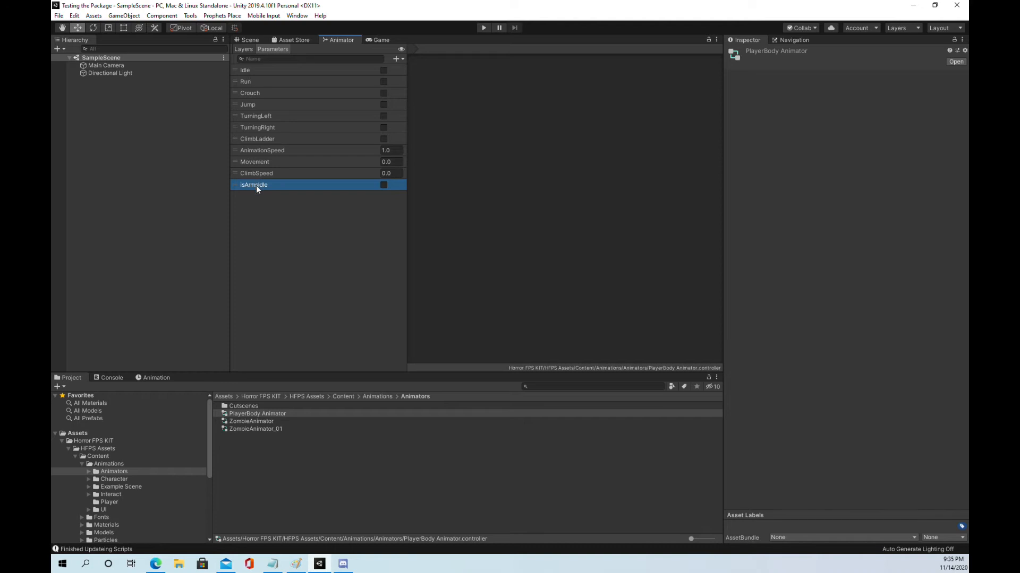
Step: Add a second Bool parameter named isArmsShoot to the PlayerBody Animator controller
click(397, 59)
click(410, 92)
text(isArm)
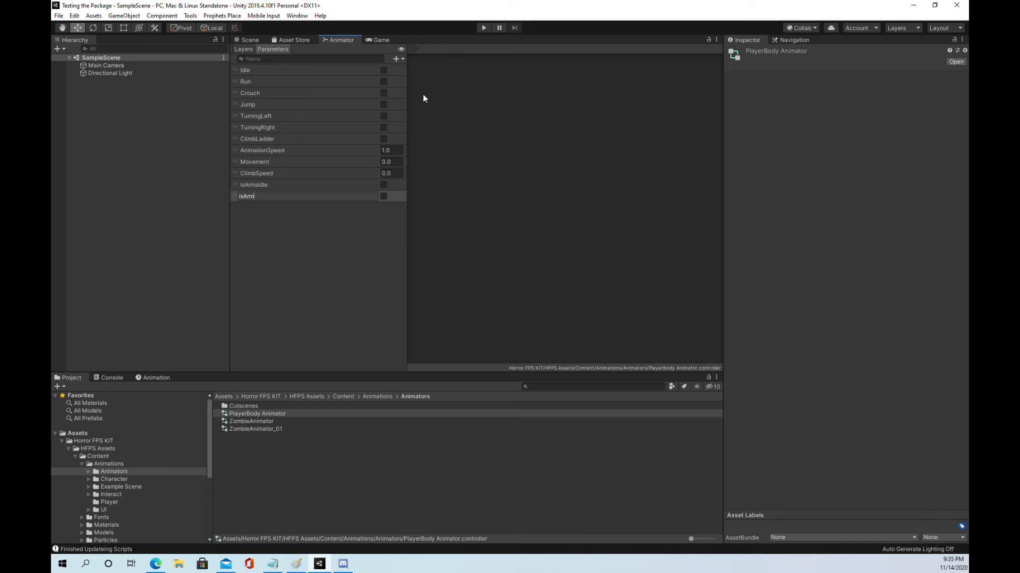
text(msShoot)
key(Return)
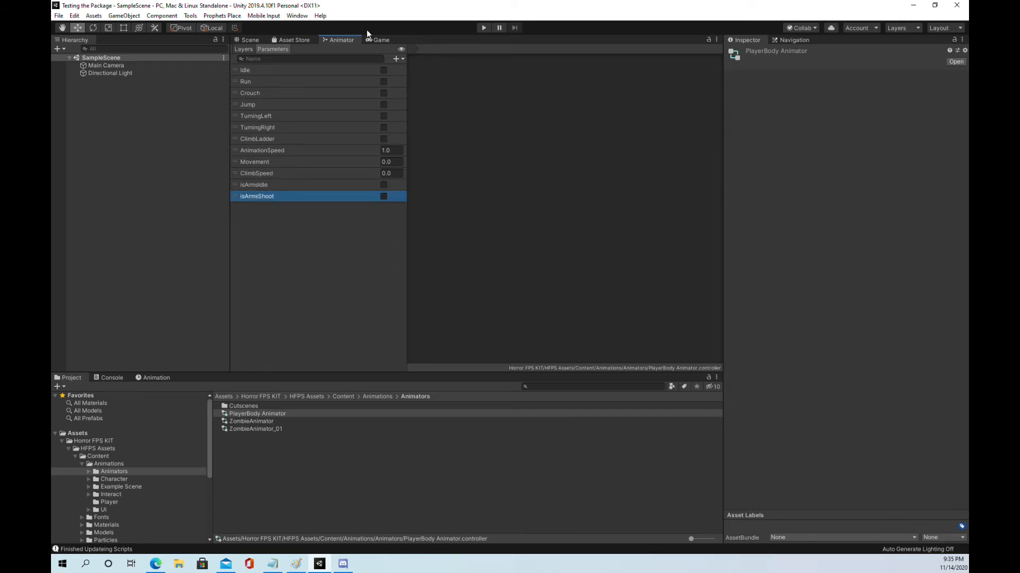
Step: Add a new animator layer named NetBody below the Arms Layer
click(244, 49)
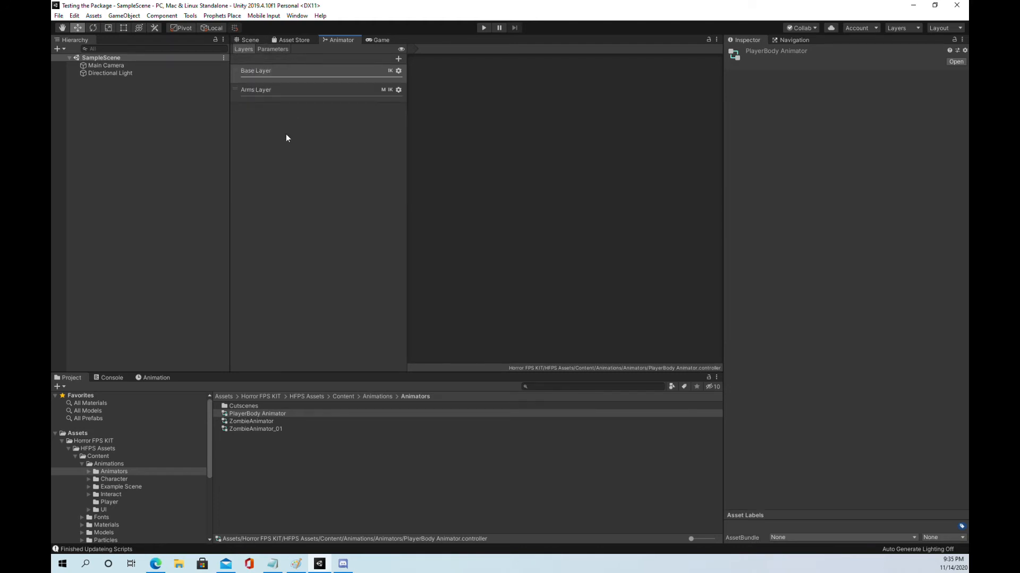
click(397, 60)
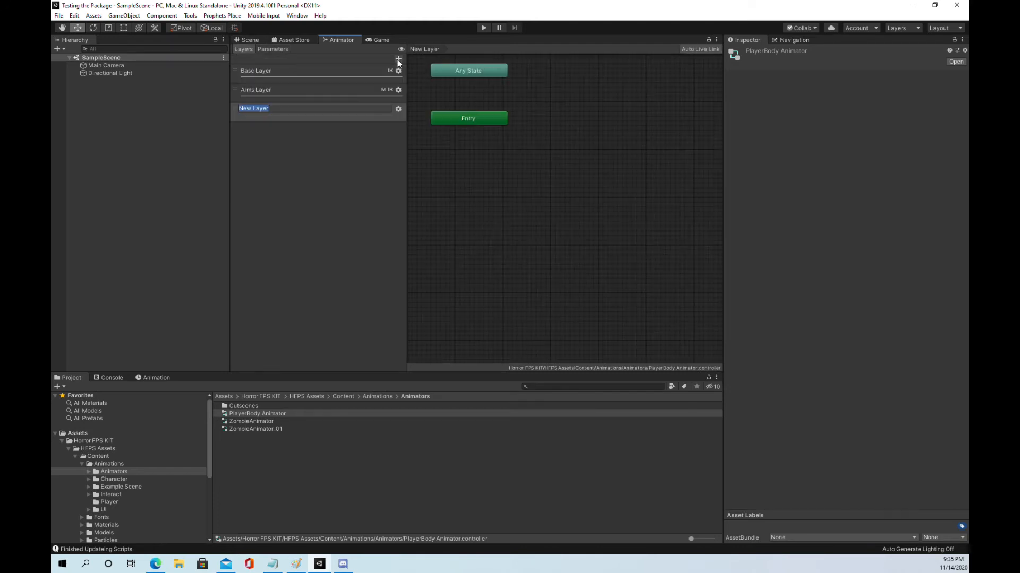
text(NetBody)
key(Return)
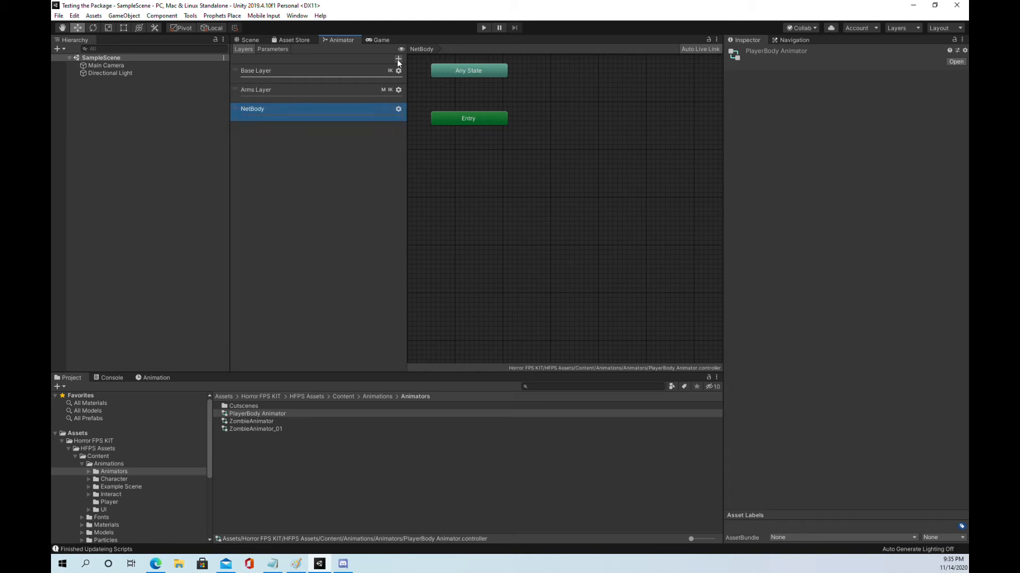
Step: Assign the NetBodyArms avatar mask to the NetBody layer and enable its IK Pass
click(399, 108)
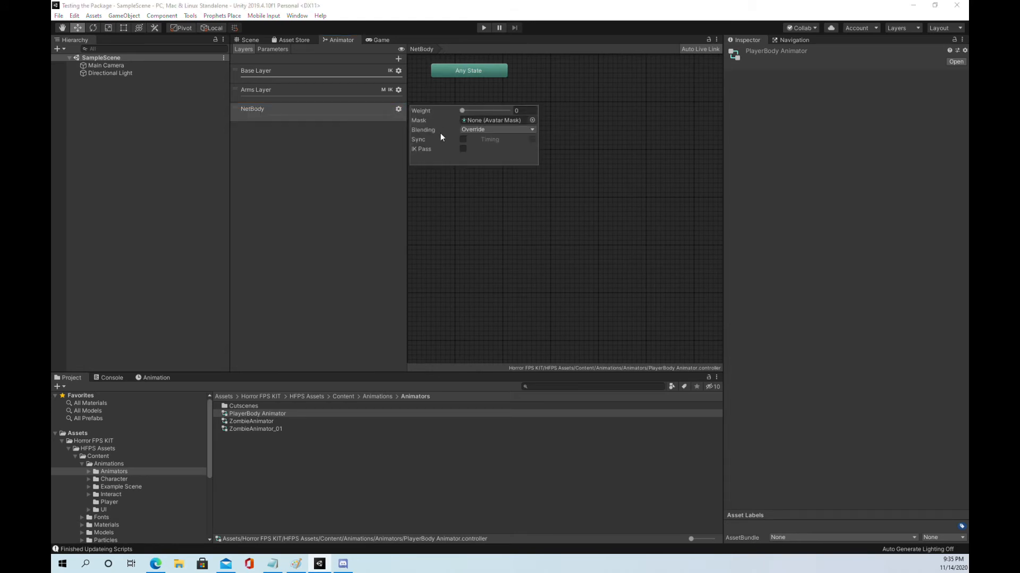
click(531, 120)
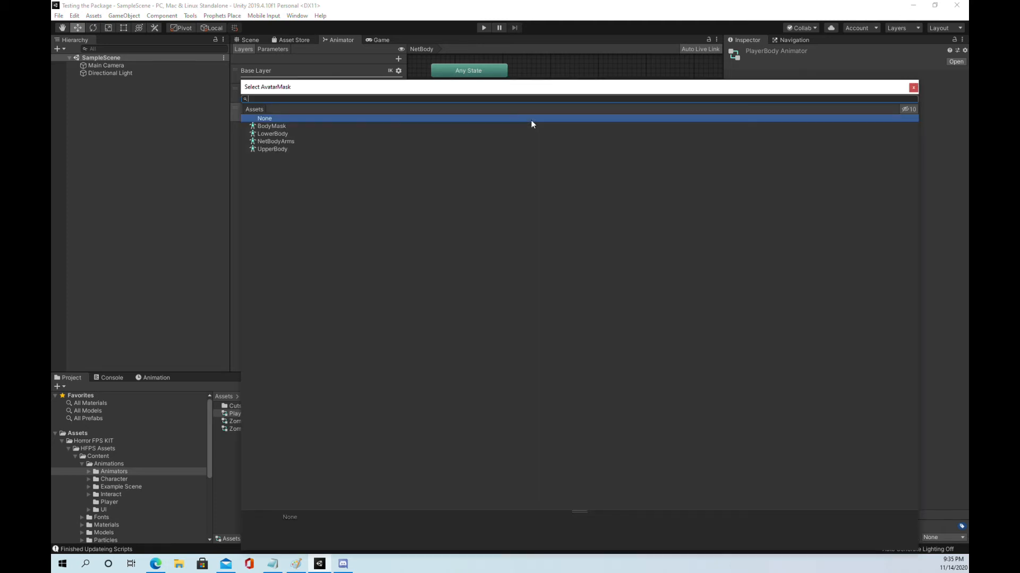
click(274, 143)
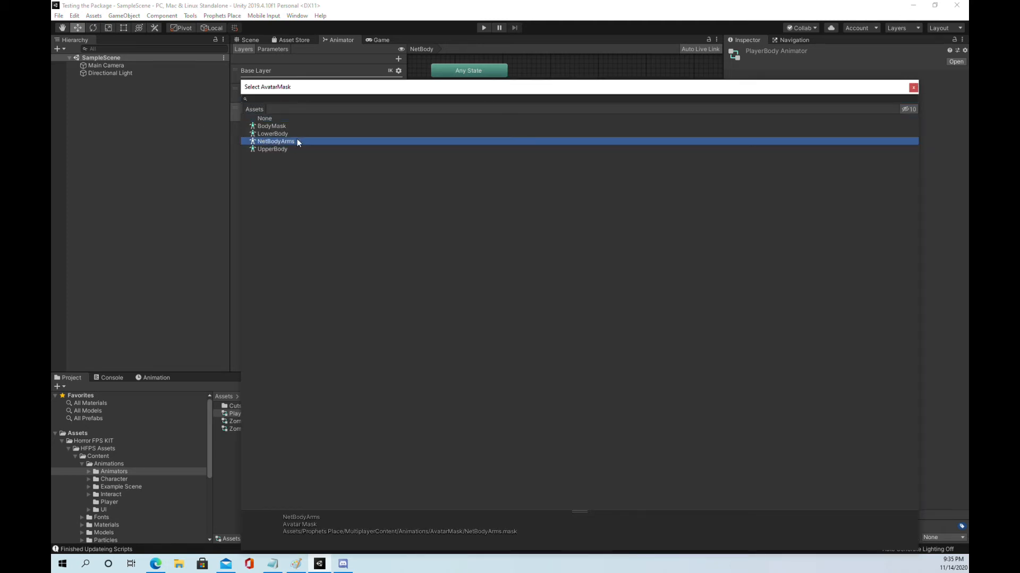
double_click(272, 141)
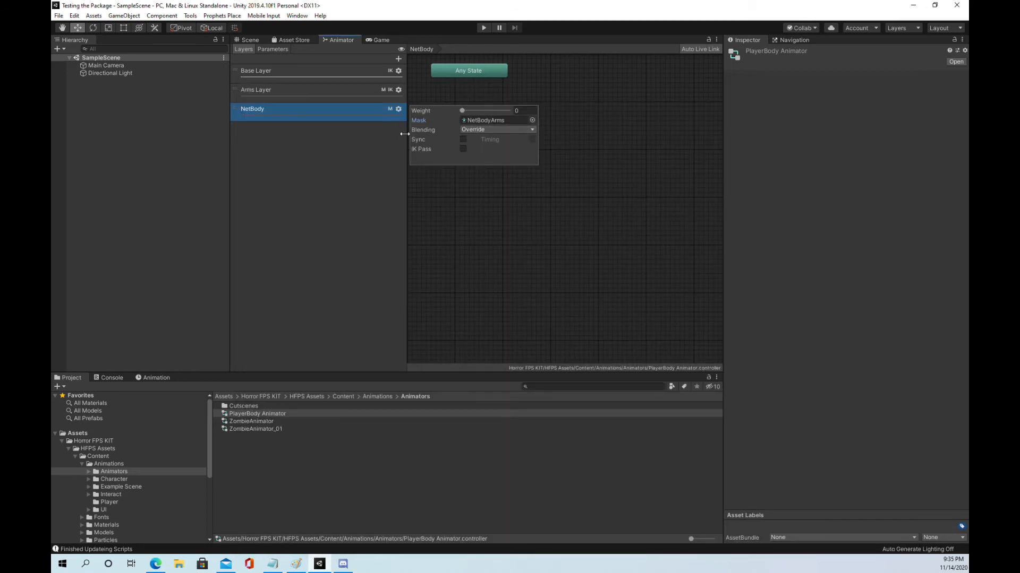
click(461, 148)
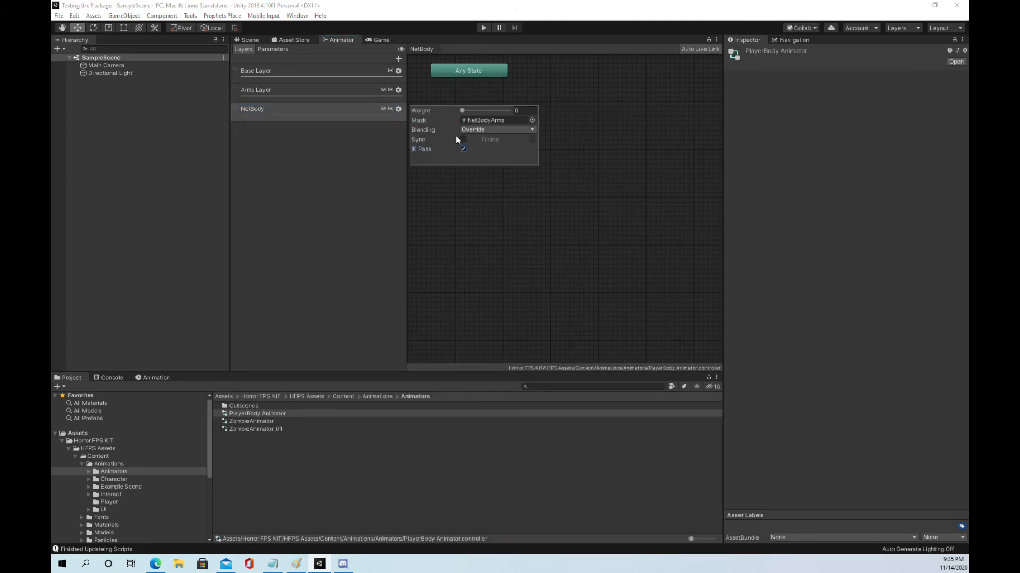
click(349, 193)
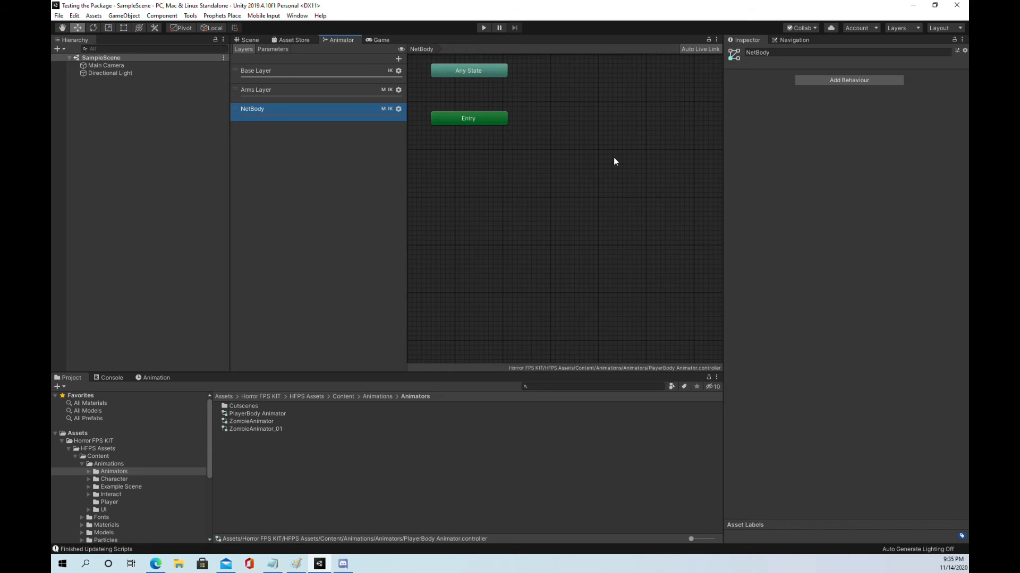
Step: Add the ArmsItemIdle and PistolShoot clips from MultiplayerContent's Animations folder as states in the NetBody layer
click(63, 439)
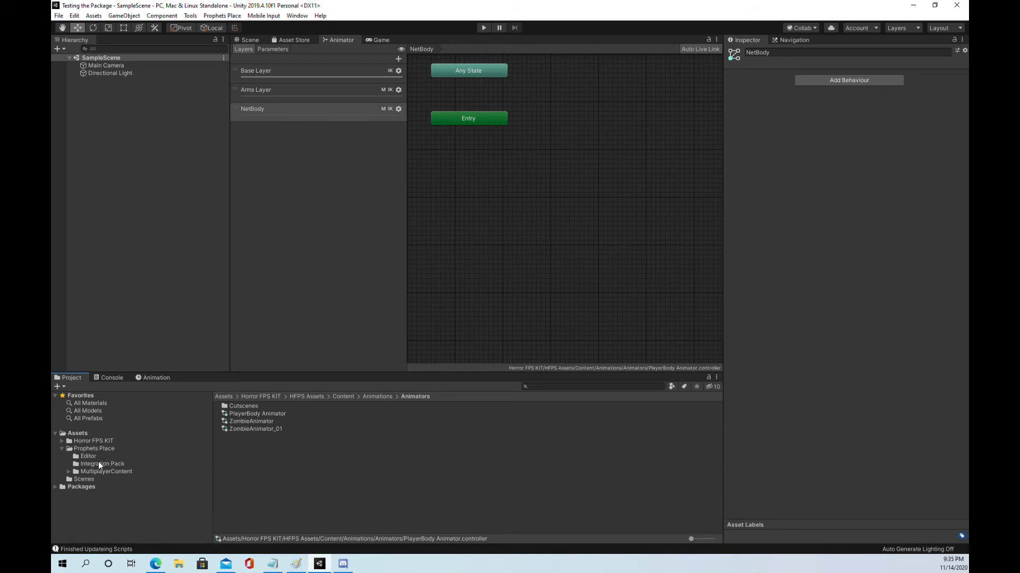
click(90, 472)
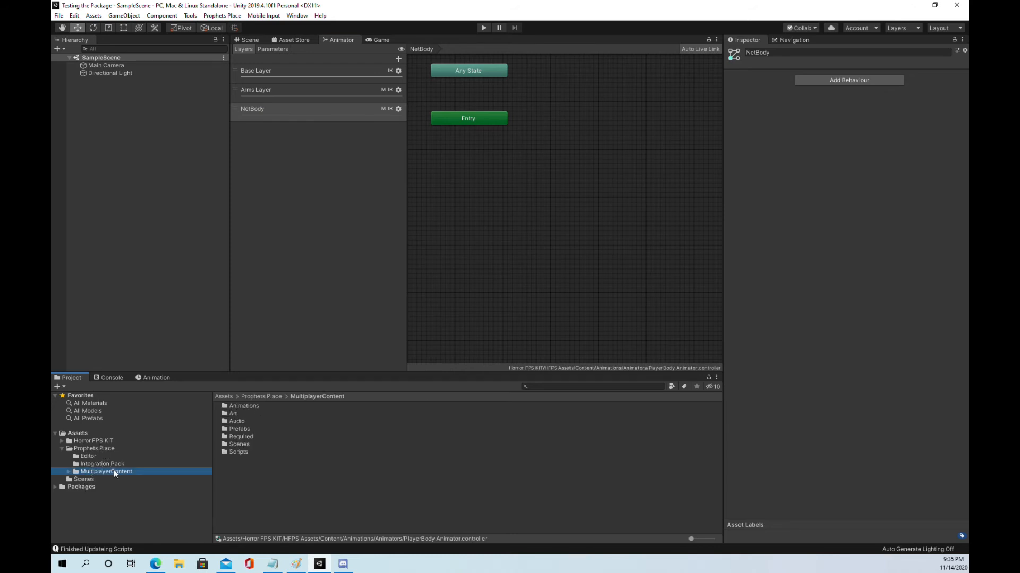
double_click(244, 407)
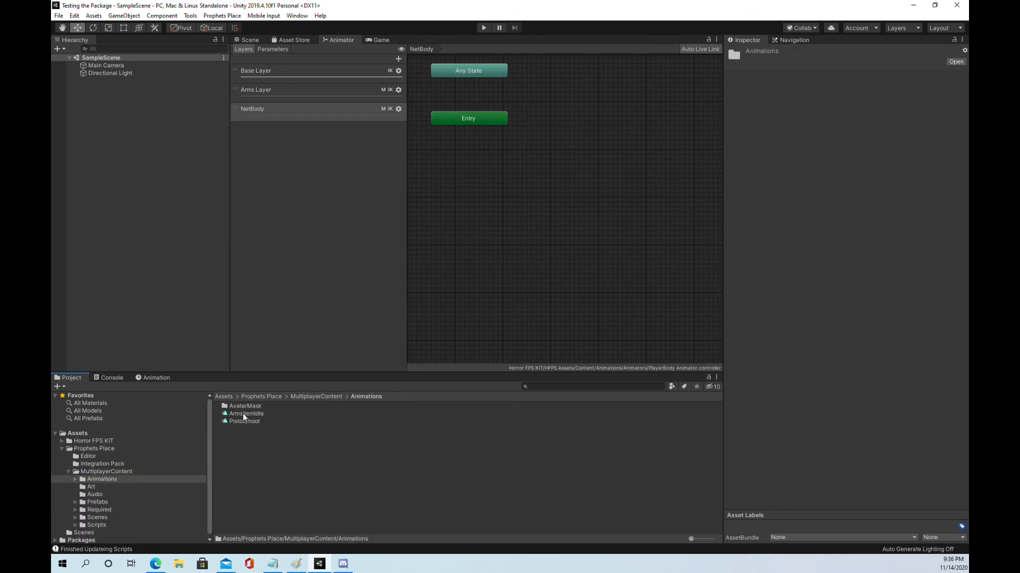
drag(244, 417, 577, 289)
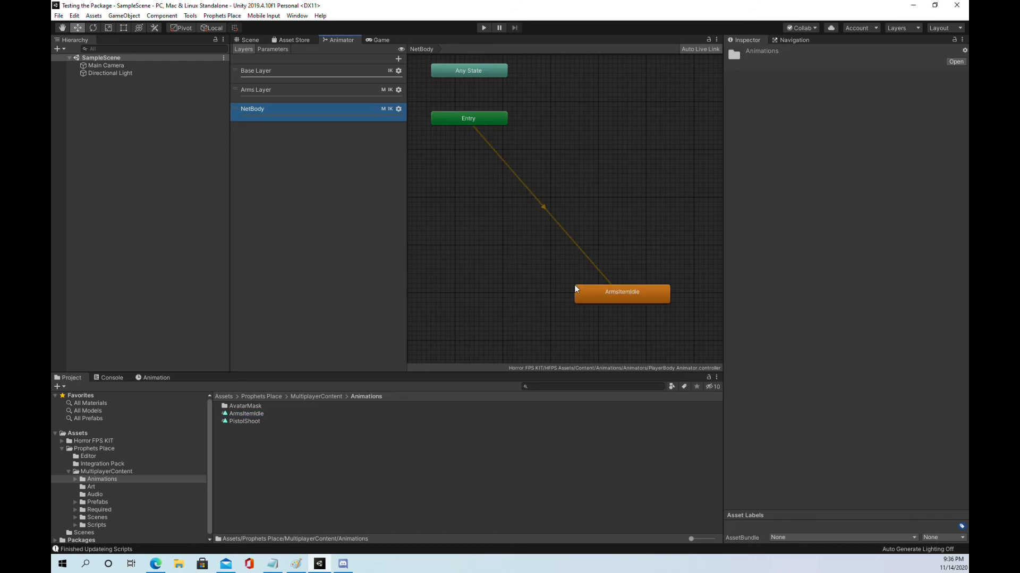
click(234, 423)
drag(234, 422, 620, 167)
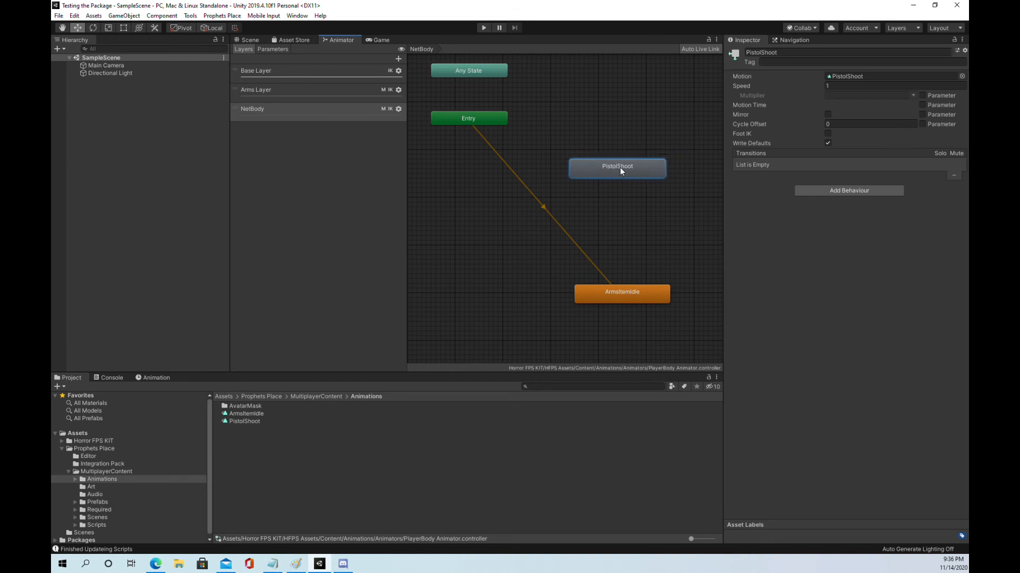
Step: Create a transition from the ArmsItemIdle state to the PistolShoot state
right_click(626, 292)
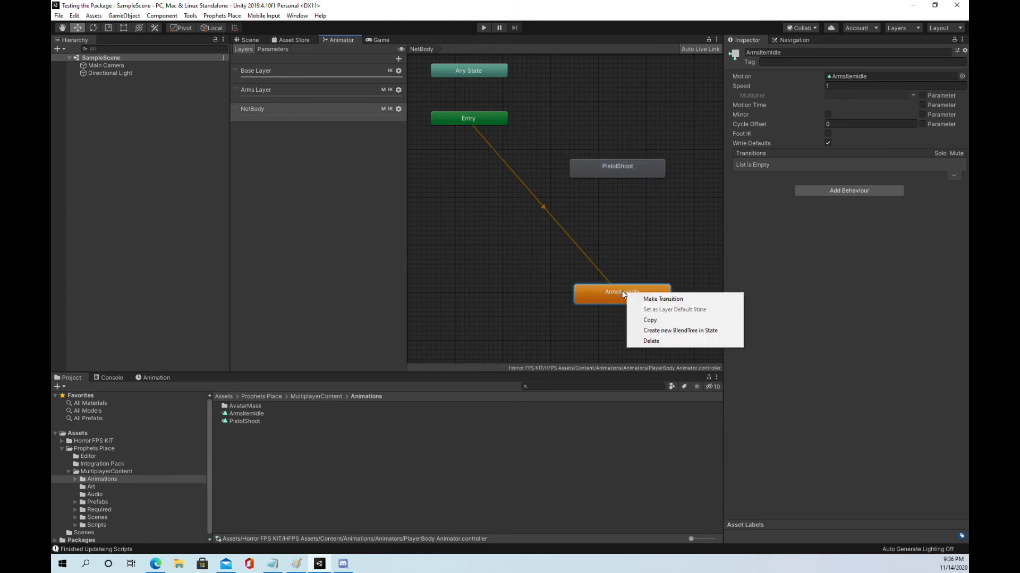
click(658, 299)
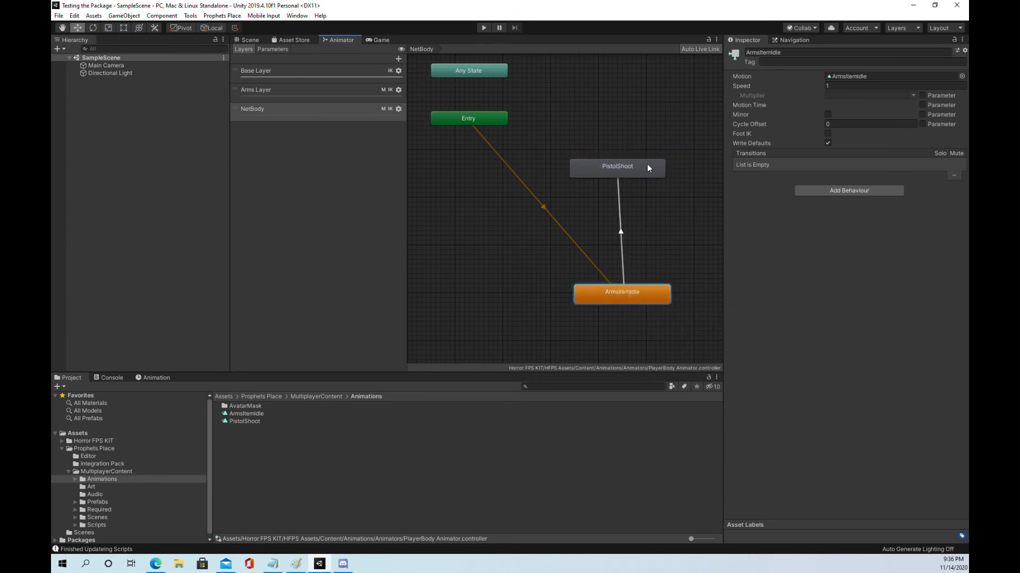
click(621, 167)
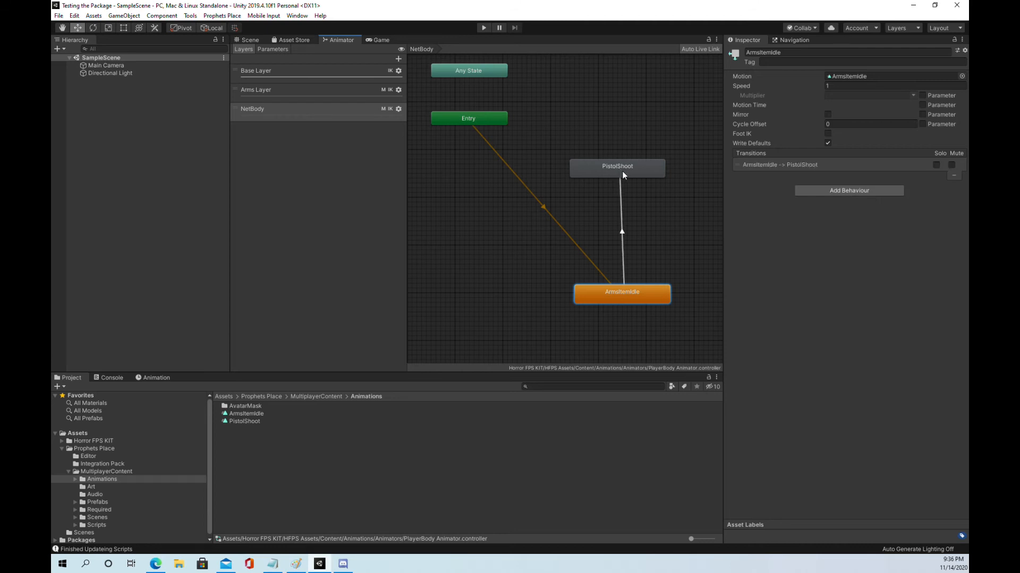
Step: Disable Has Exit Time on the ArmsItemIdle to PistolShoot transition and add the condition isArmsShoot is true
click(623, 234)
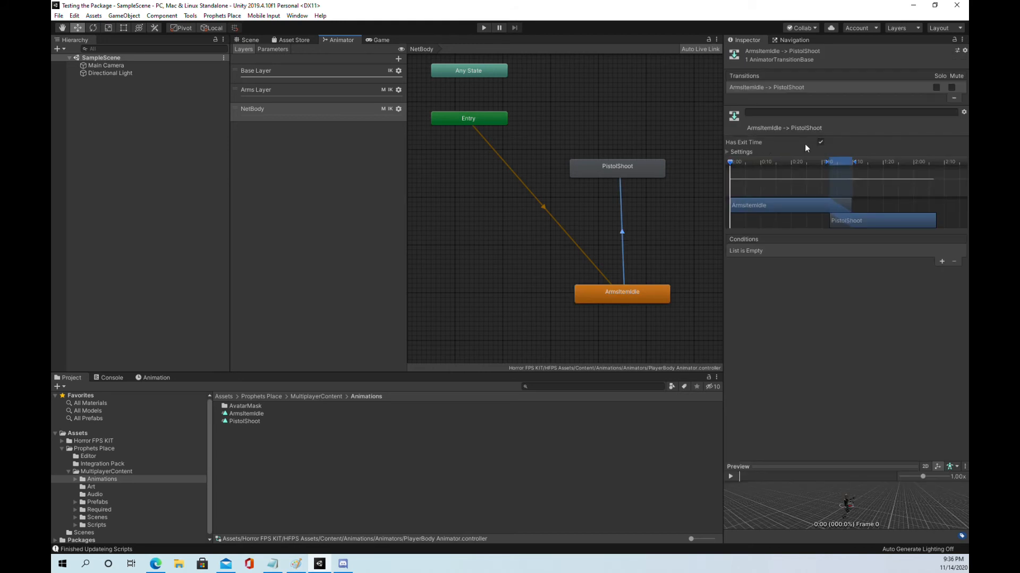
click(820, 143)
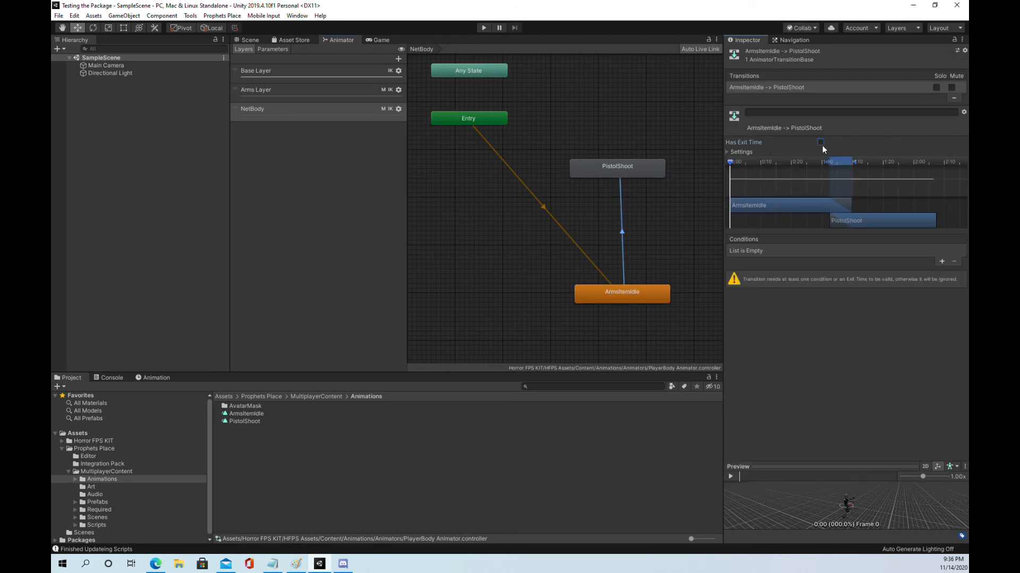
click(942, 263)
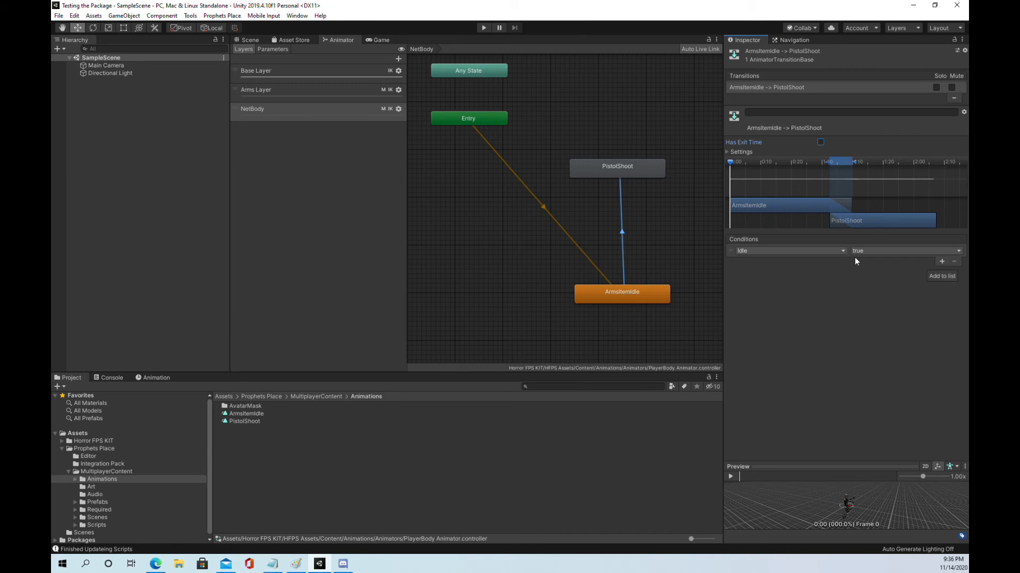
click(842, 251)
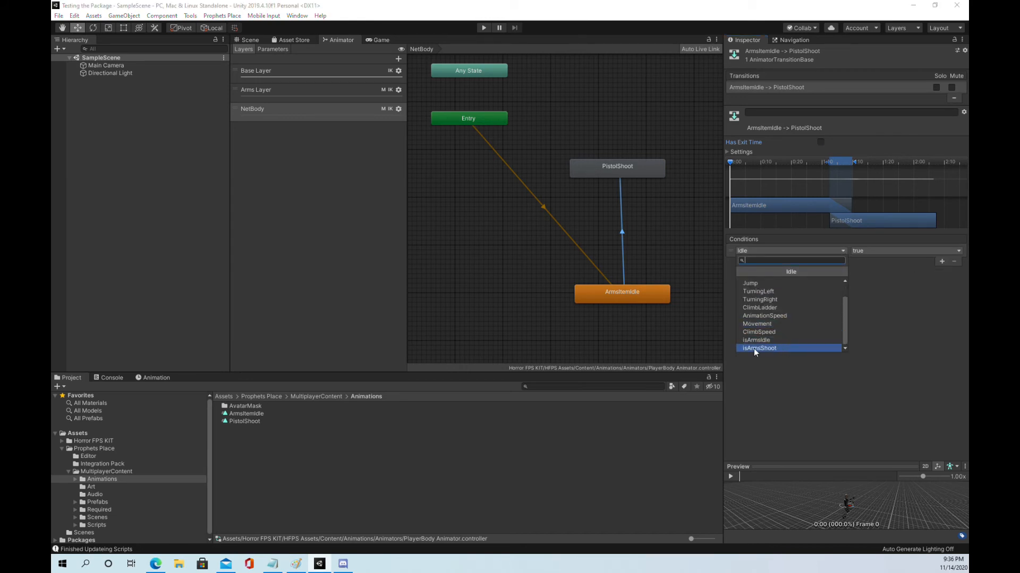
click(771, 349)
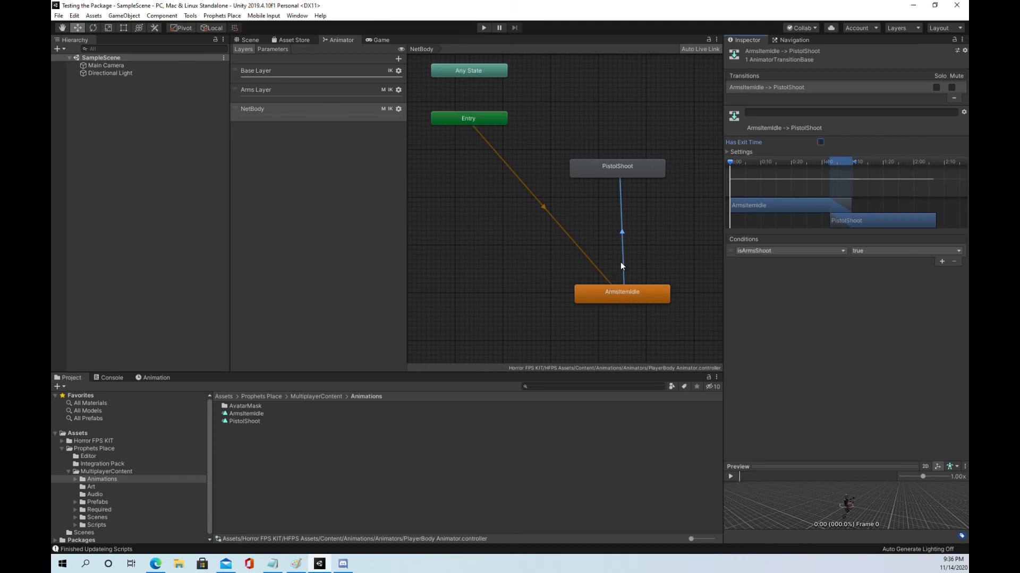
right_click(607, 171)
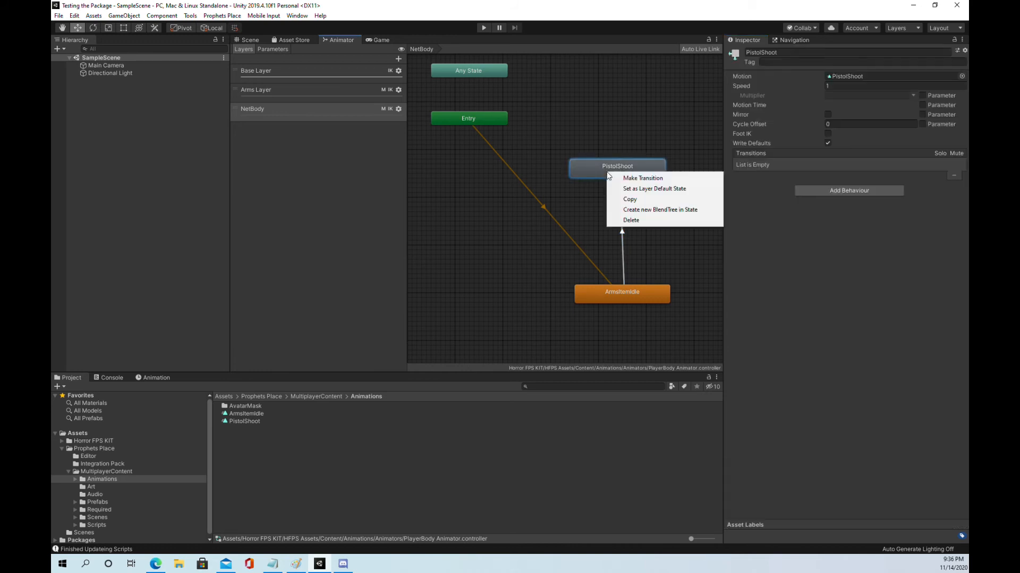
click(633, 184)
right_click(604, 285)
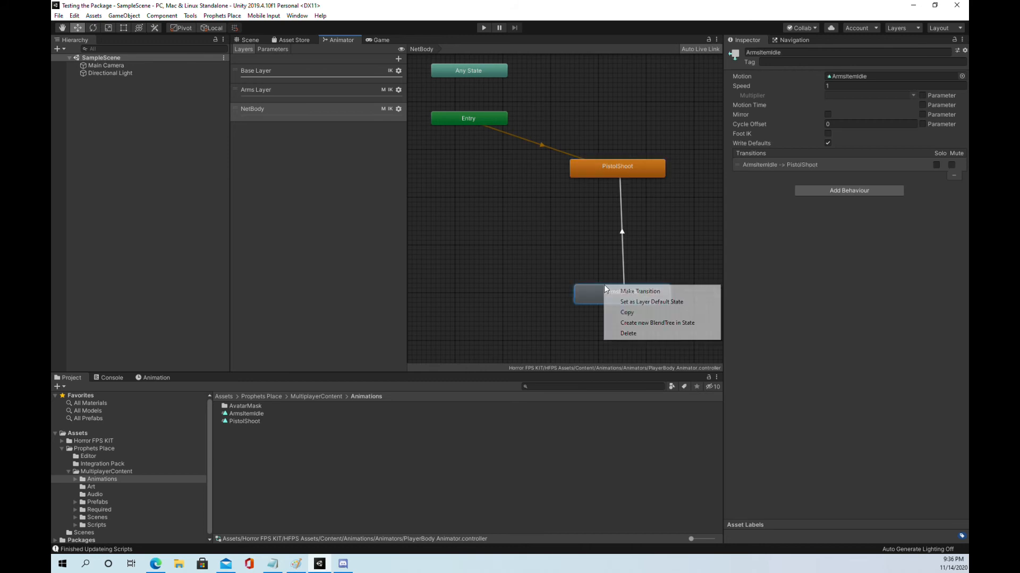
click(630, 303)
Step: Create a return transition from the PistolShoot state to the ArmsItemIdle state
right_click(600, 170)
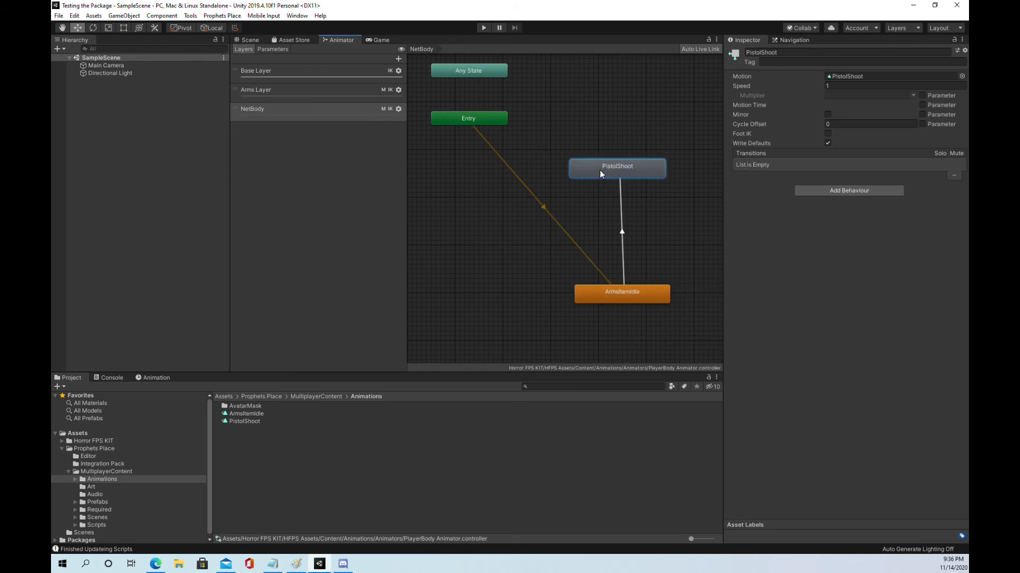
click(636, 176)
click(611, 300)
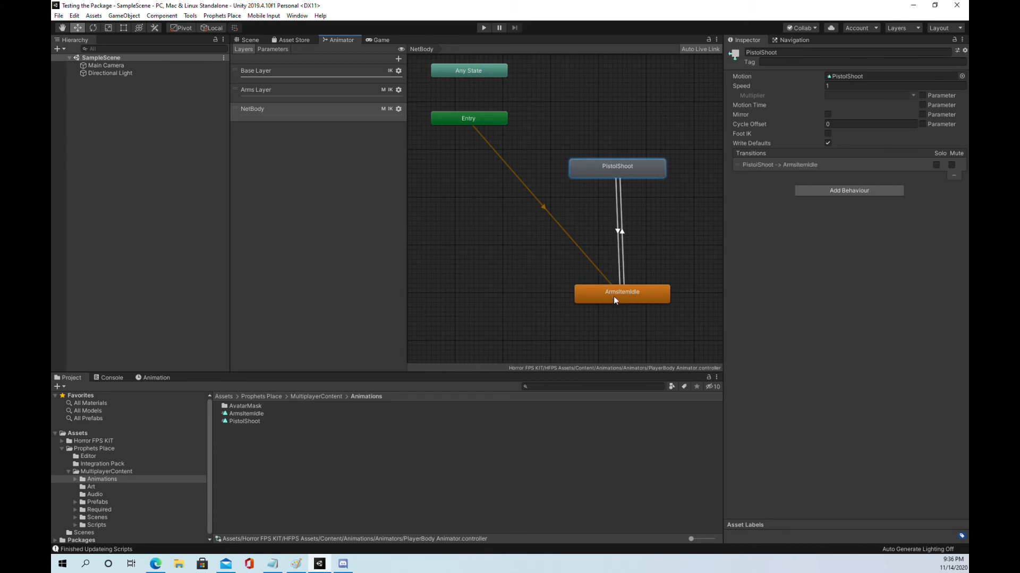
Step: Add the condition isArmsIdle is true to the PistolShoot to ArmsItemIdle transition, and check both transitions' conditions
click(620, 233)
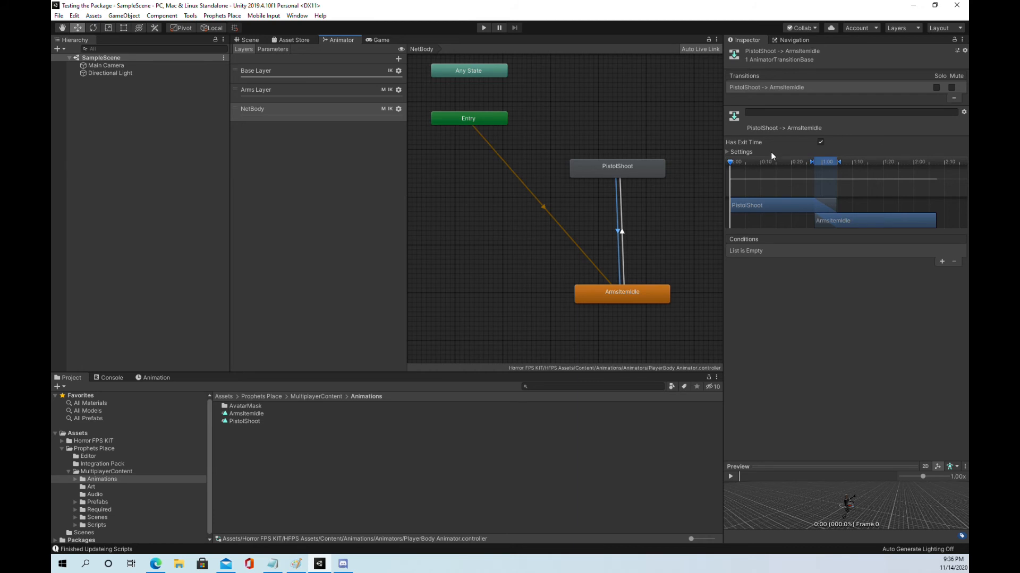
click(942, 261)
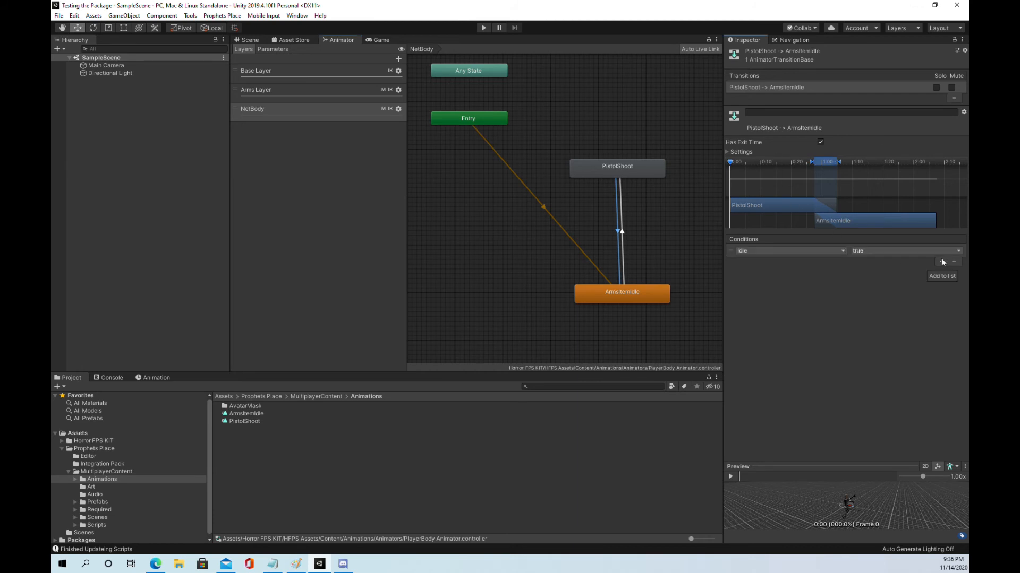
click(810, 250)
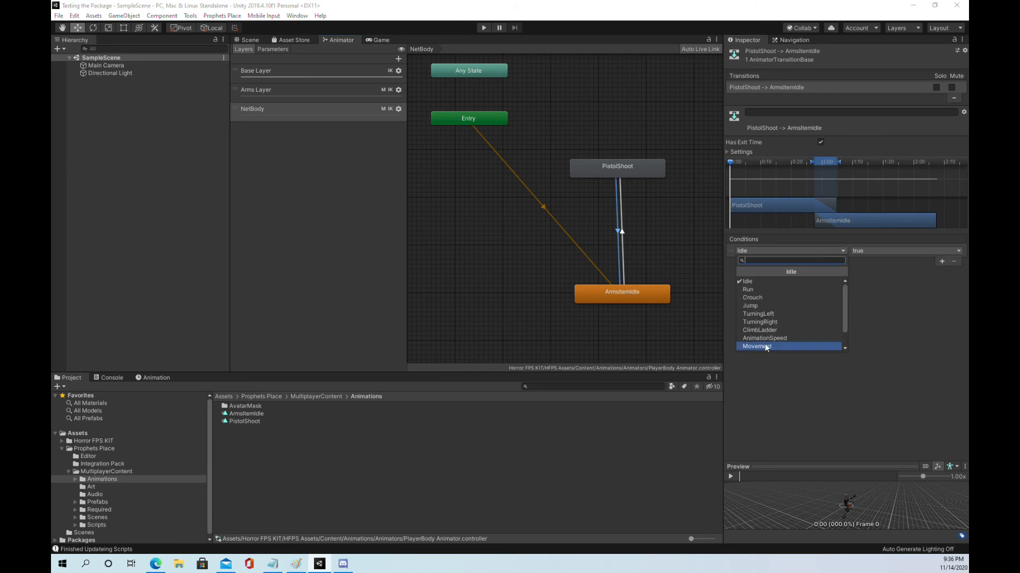
scroll(764, 343, down, 2)
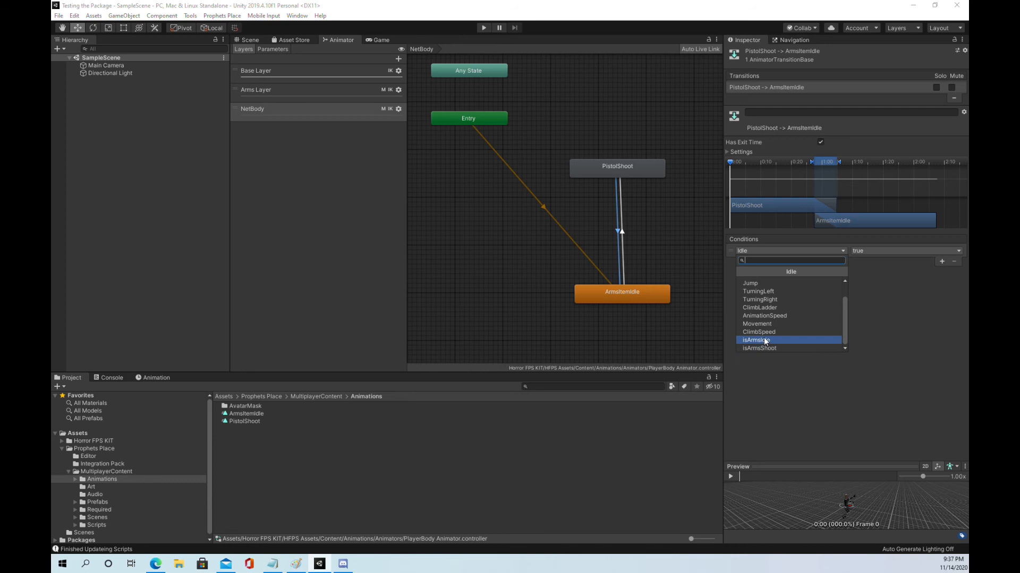
click(765, 340)
click(622, 235)
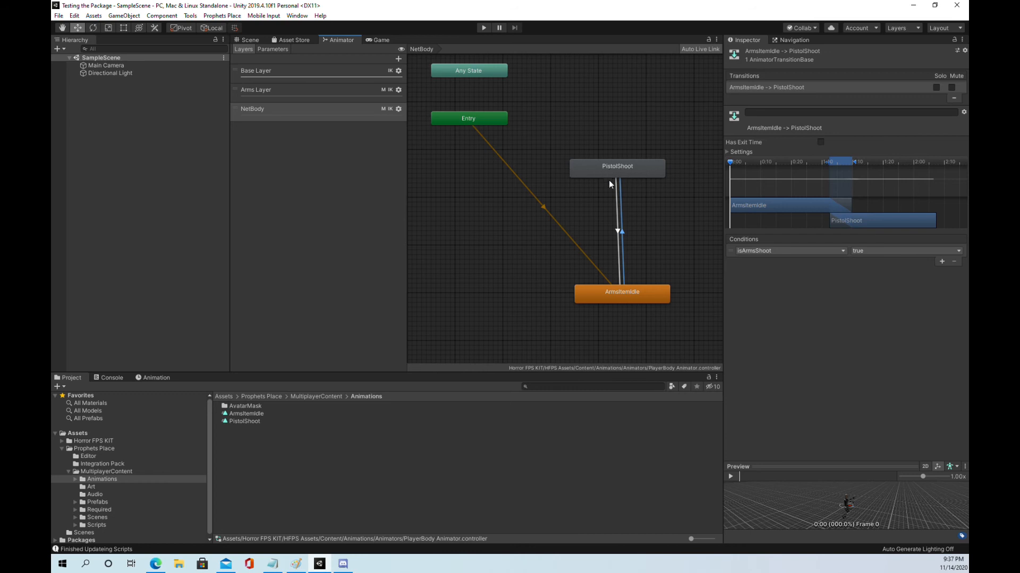
click(619, 232)
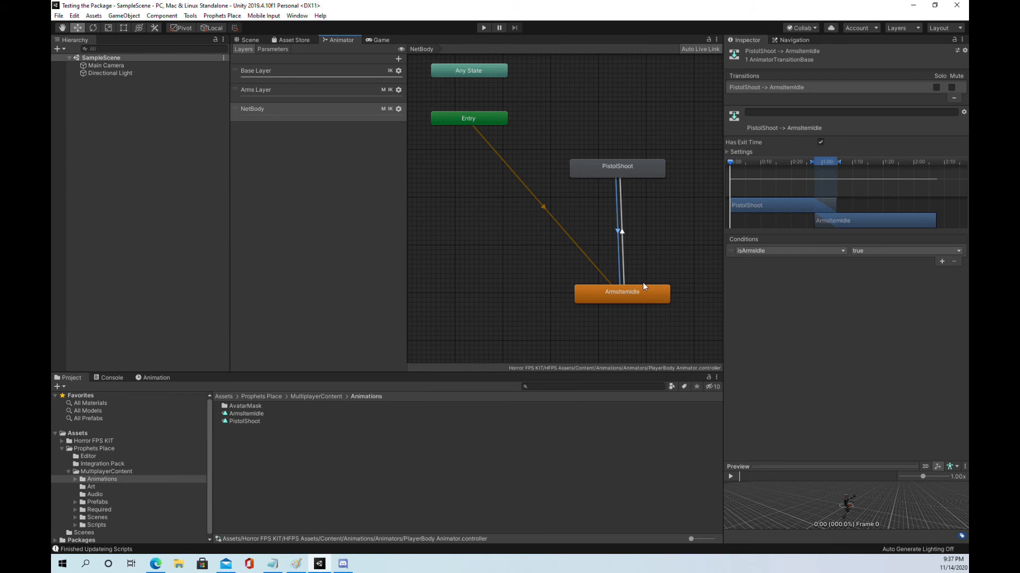
click(636, 298)
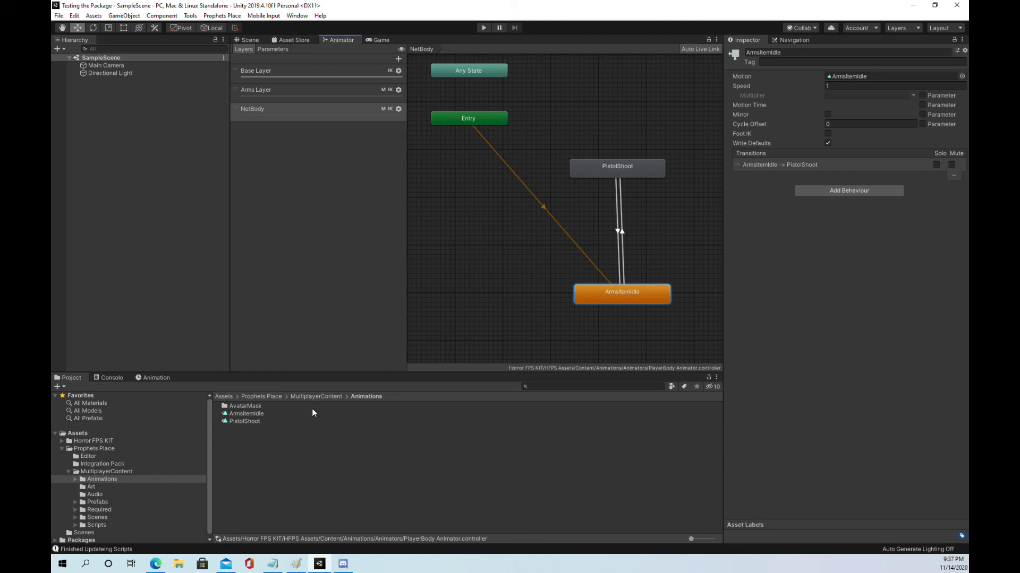
Step: Show the PhotonServerSettings asset of Photon Unity Networking for editing
click(95, 488)
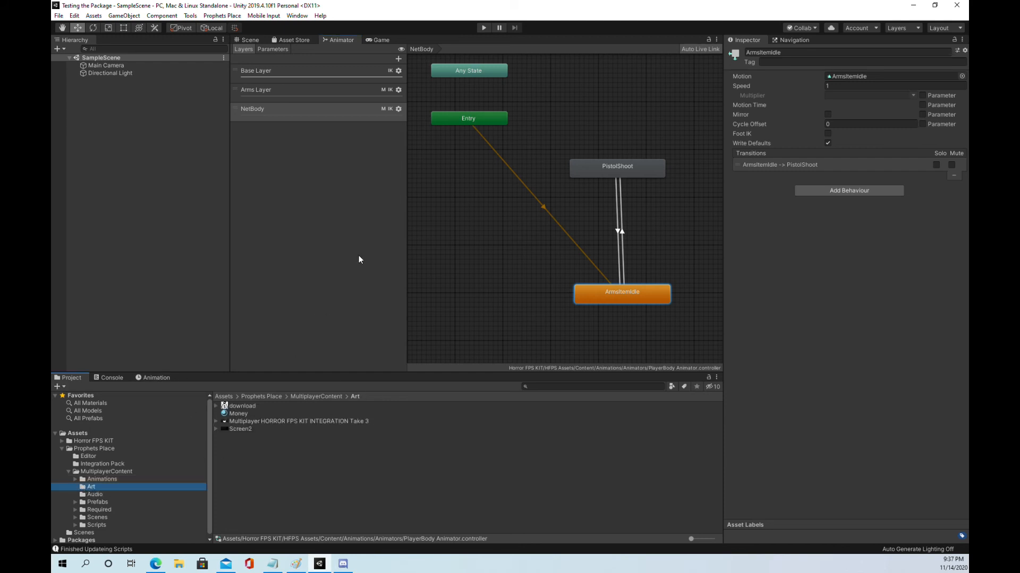
click(297, 16)
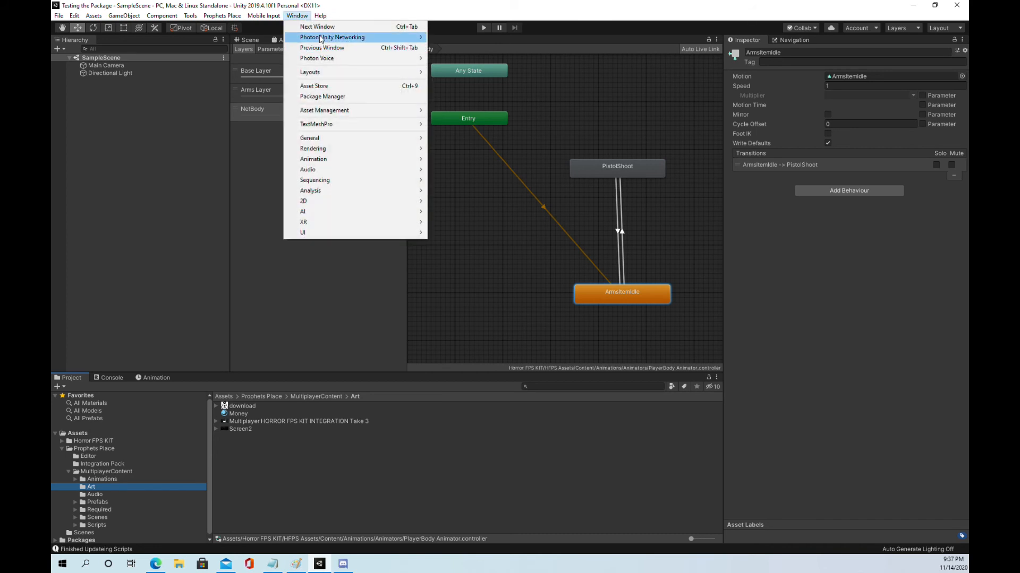
mouse_move(319, 38)
click(482, 51)
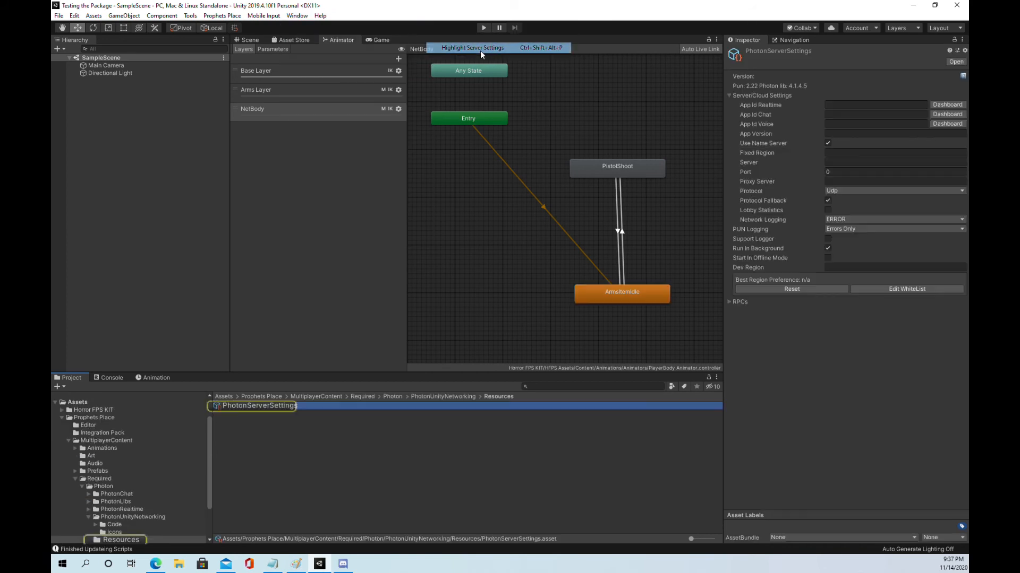
Step: Paste the Photon voice application ID into App Id Voice in the Photon server settings
click(839, 105)
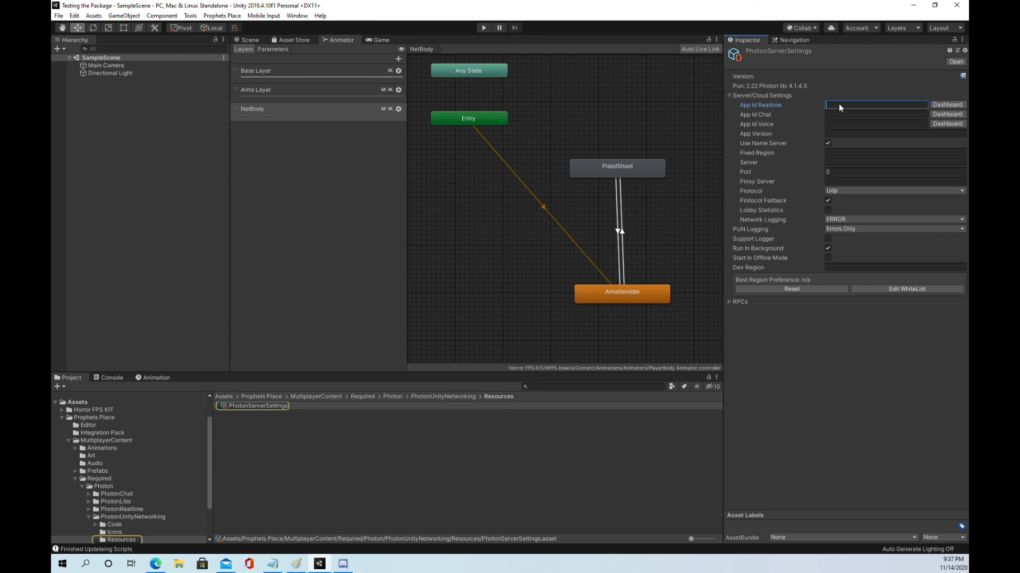
click(836, 124)
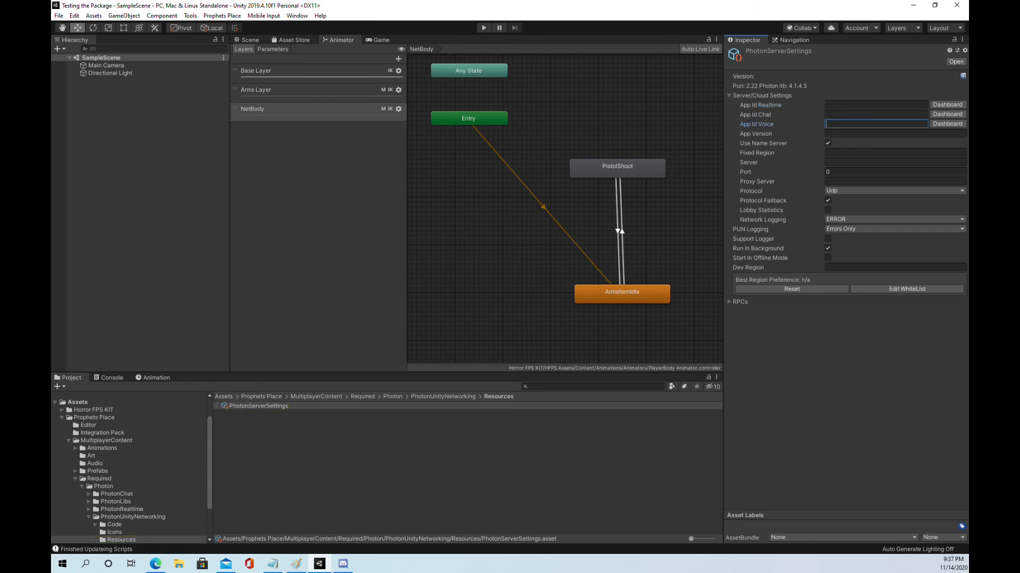
key(alt+Tab)
key(ctrl+v)
key(alt+Tab)
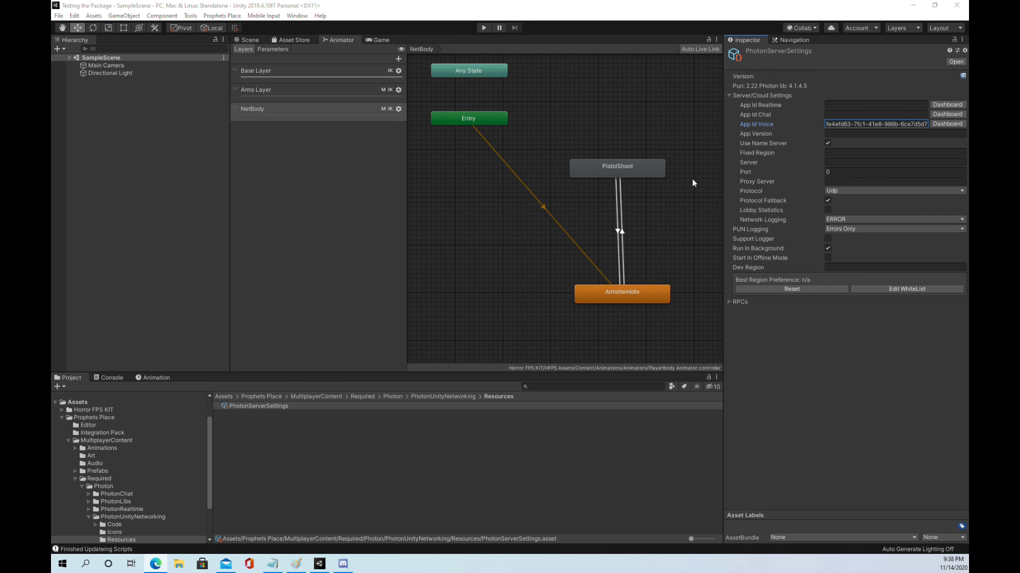
Step: Paste the Photon realtime application ID into App Id Realtime in the Photon server settings
click(840, 106)
key(ctrl+v)
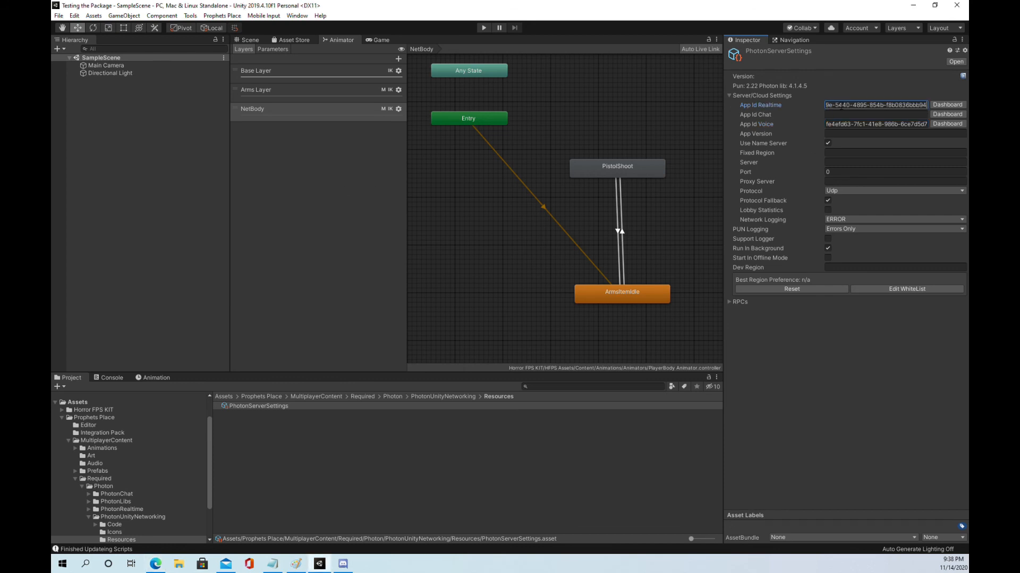
click(867, 452)
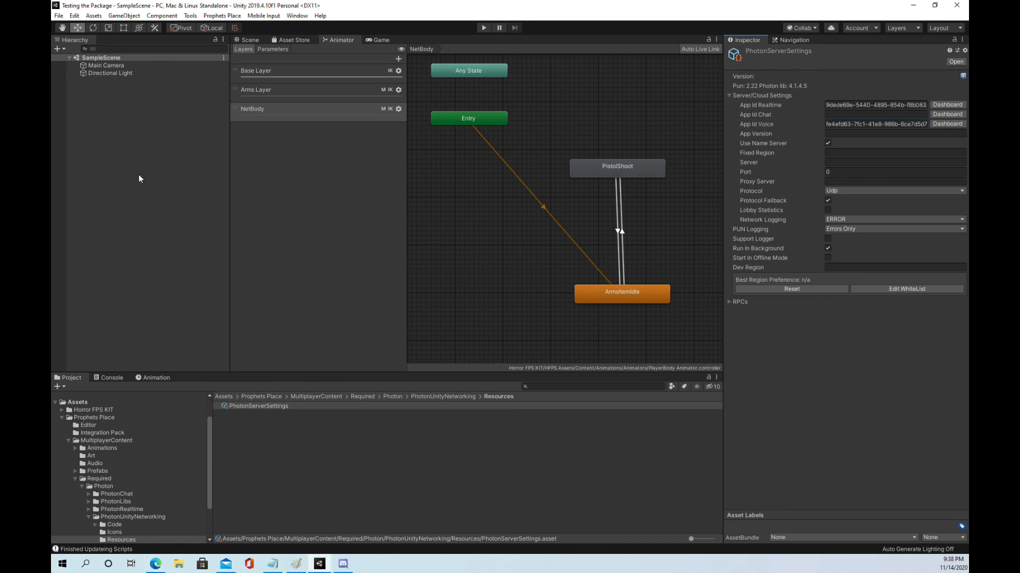
Step: Check which scenes are included in the project's Build Settings
click(58, 16)
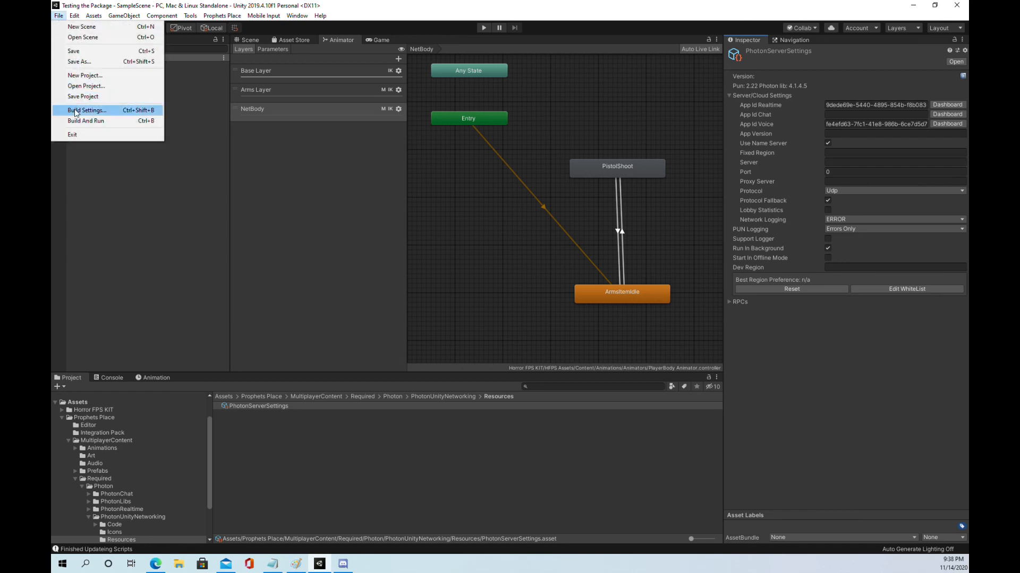
click(75, 110)
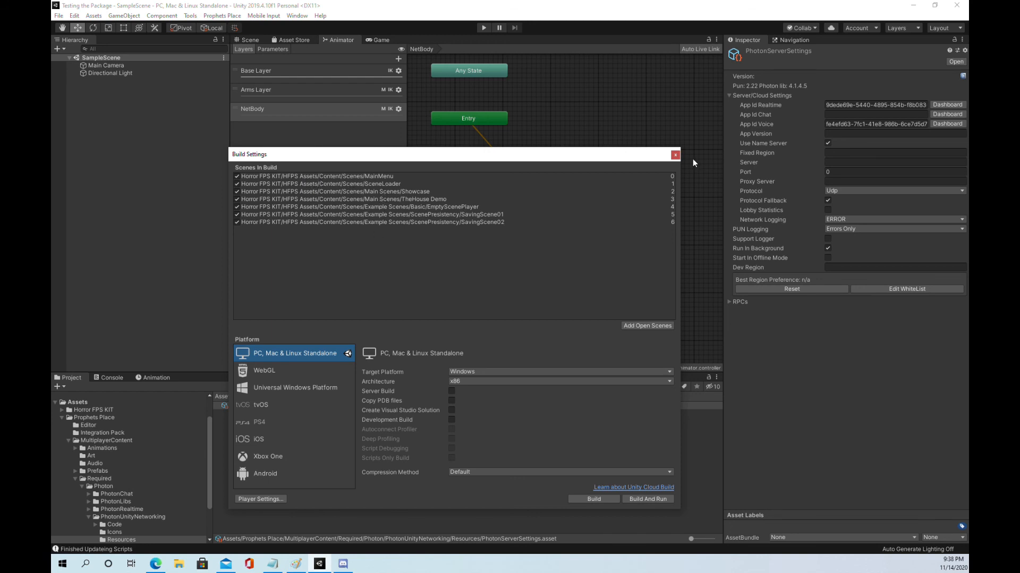
click(676, 155)
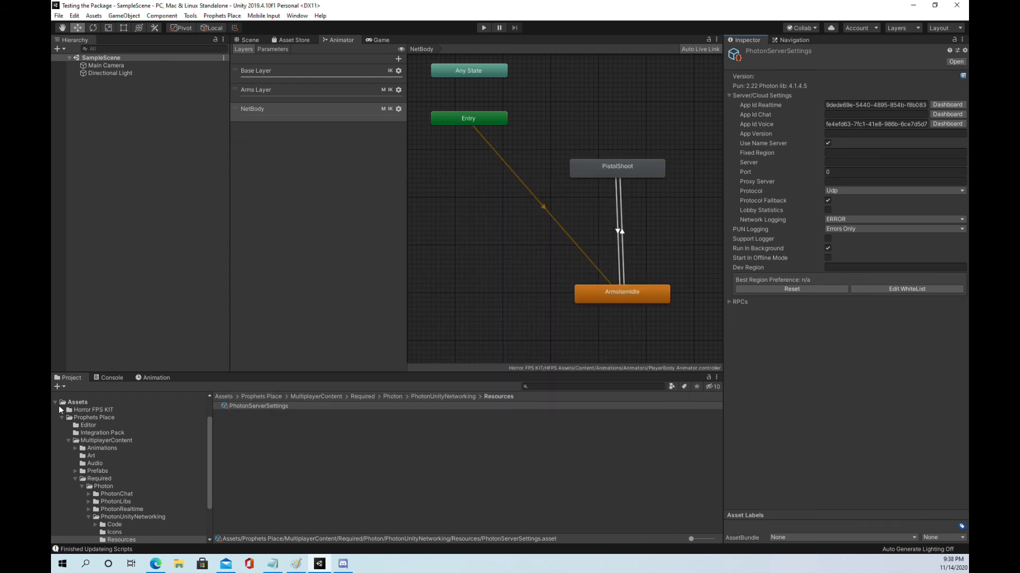
Step: Import the Tags and Layers package from the Integration Pack folder of Prophets Place, overwriting the current project settings
click(90, 418)
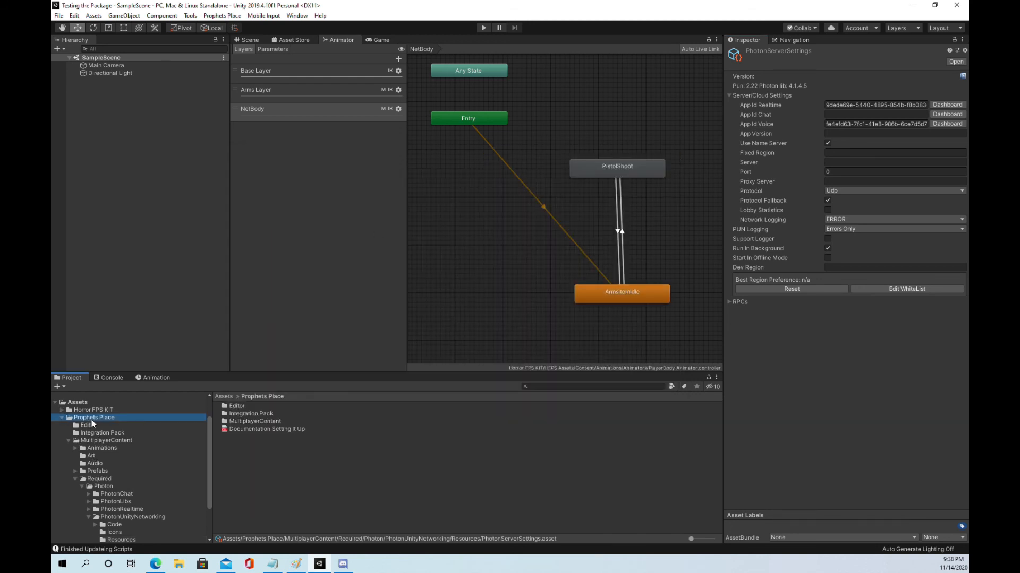
double_click(238, 414)
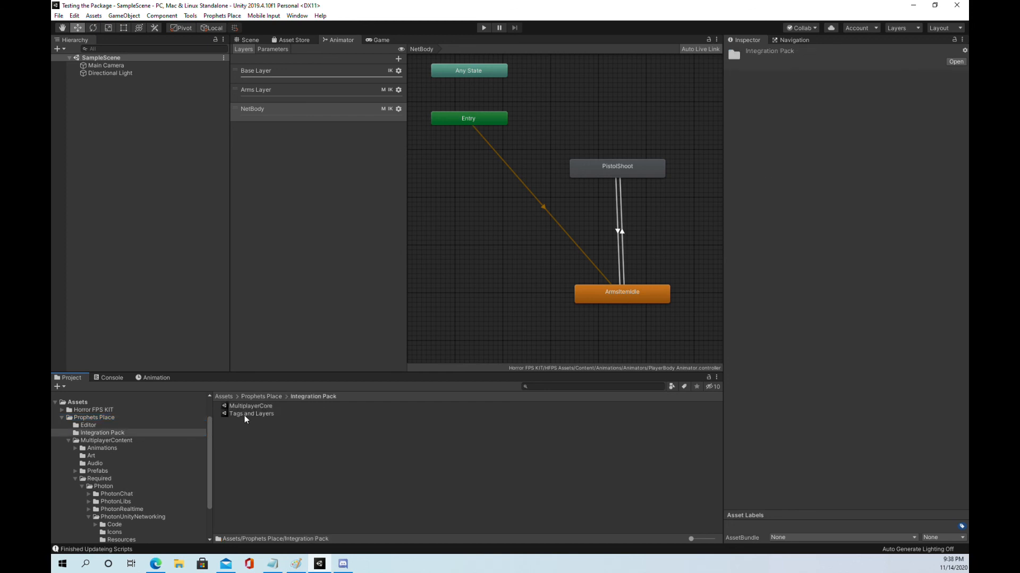
double_click(245, 414)
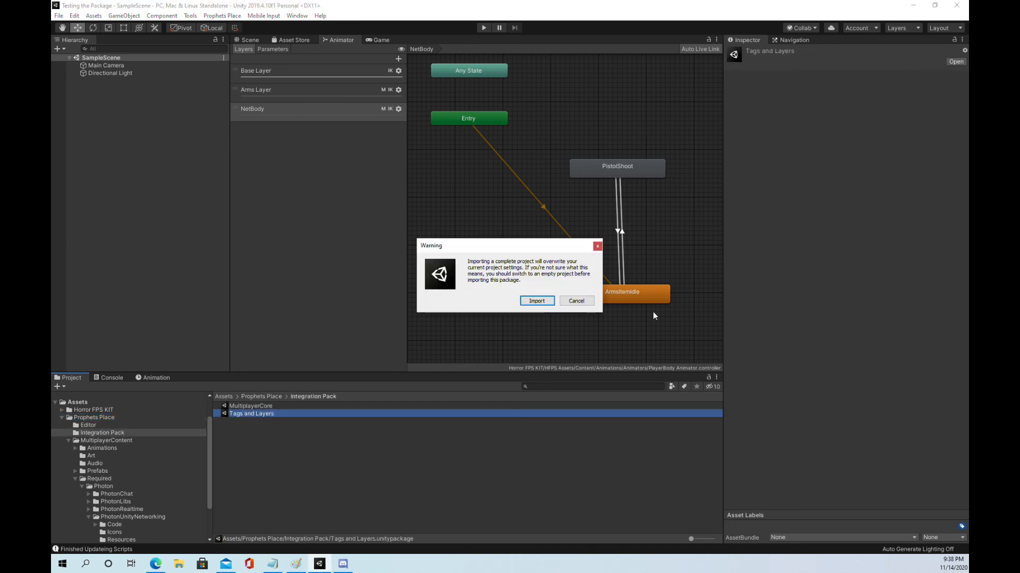
click(537, 301)
click(630, 463)
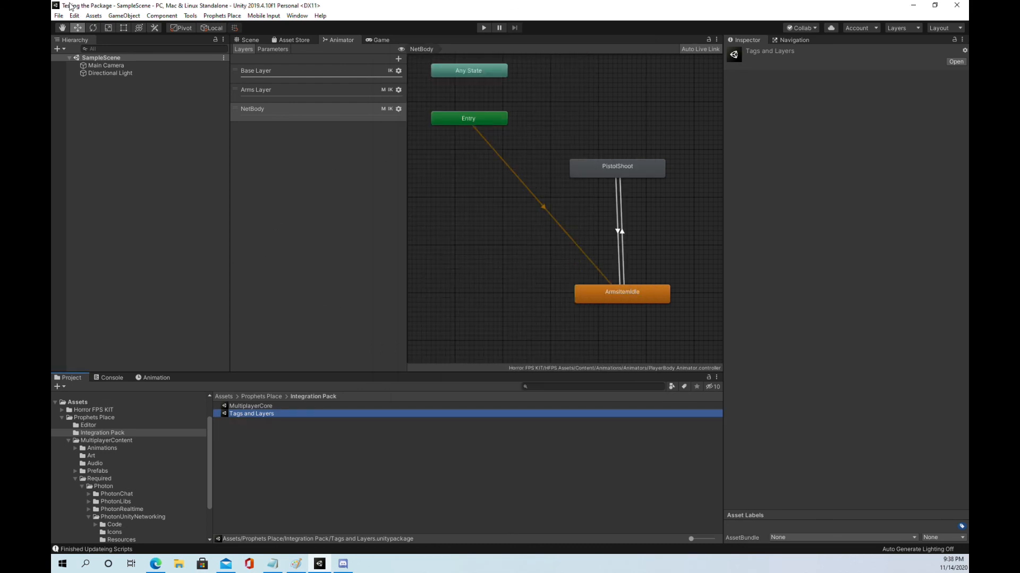
Step: Review the scenes included in the Build Settings and the project's Player settings
click(58, 15)
click(87, 110)
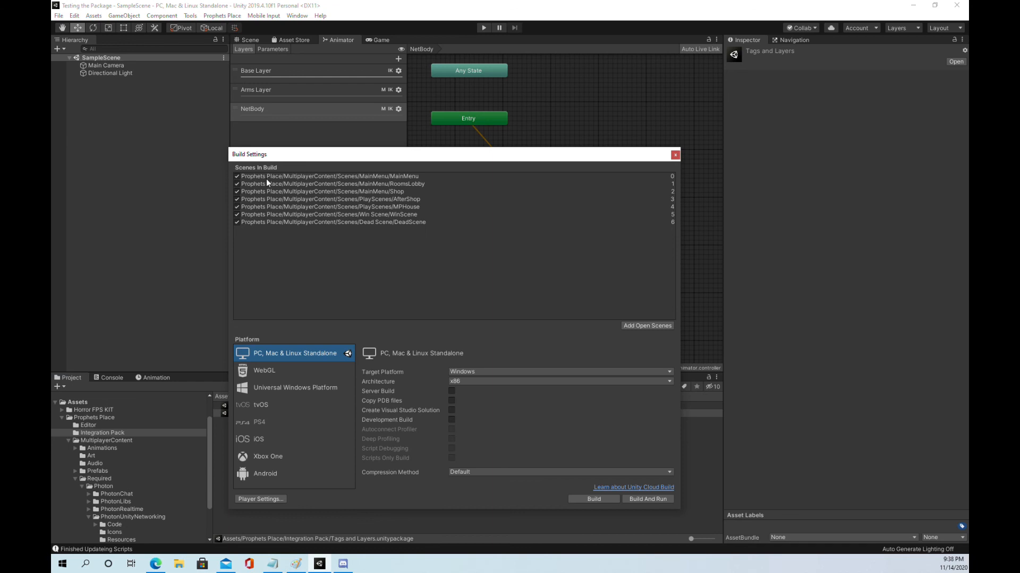
drag(458, 159, 432, 43)
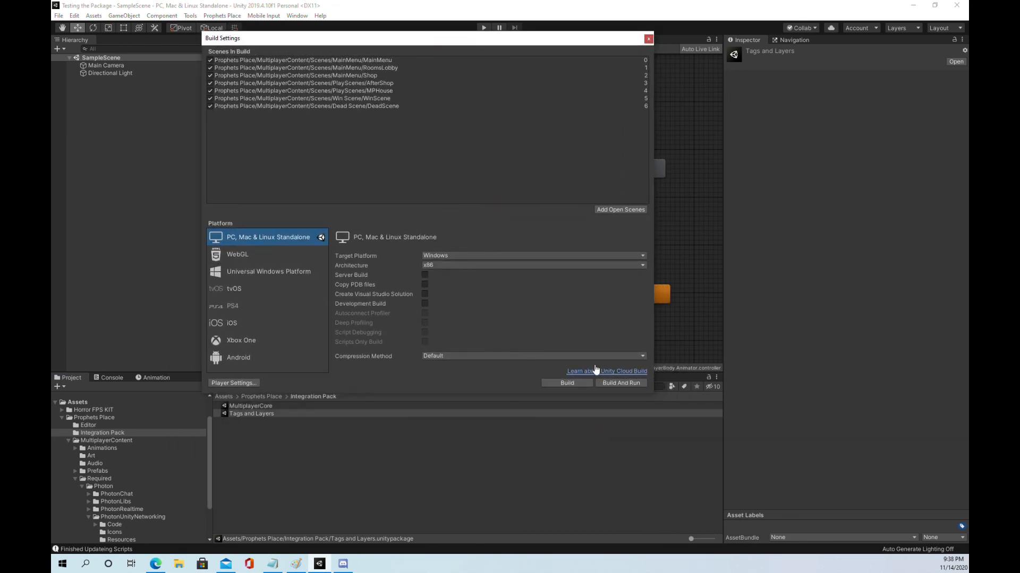
click(237, 382)
scroll(499, 288, down, 5)
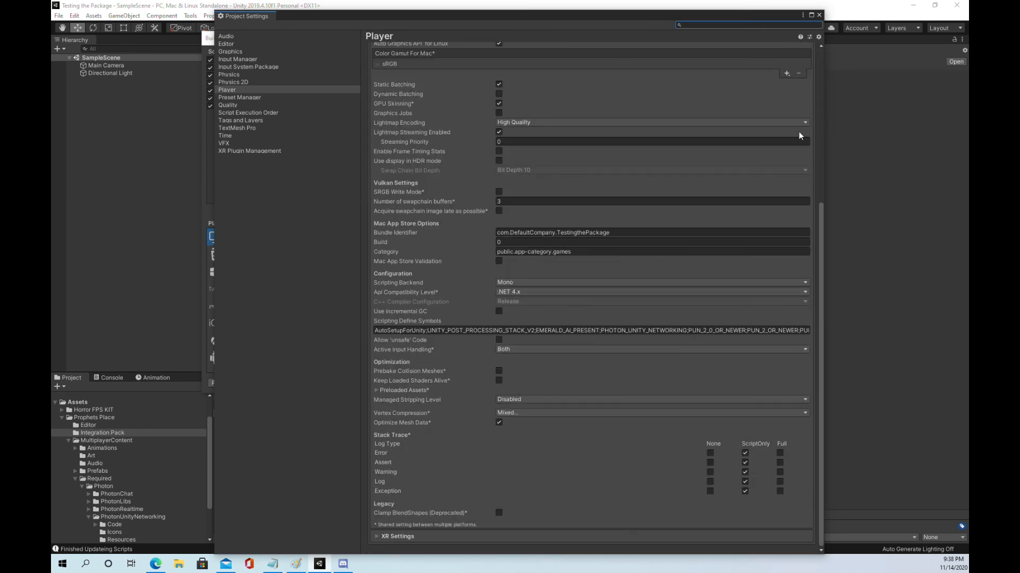
click(819, 15)
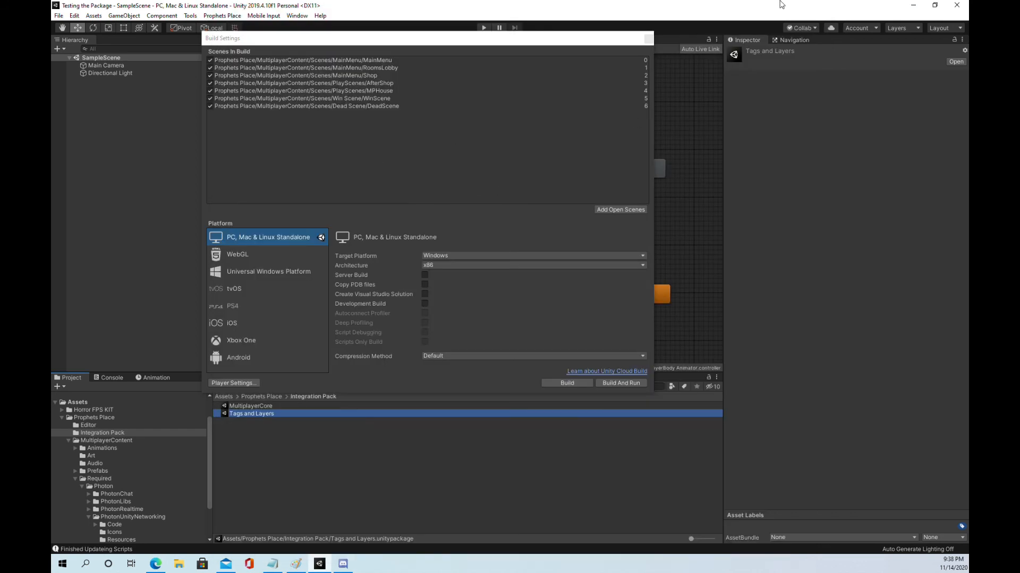
Step: Close the Unity editor and reopen the Testing the Package project from Unity Hub
click(954, 7)
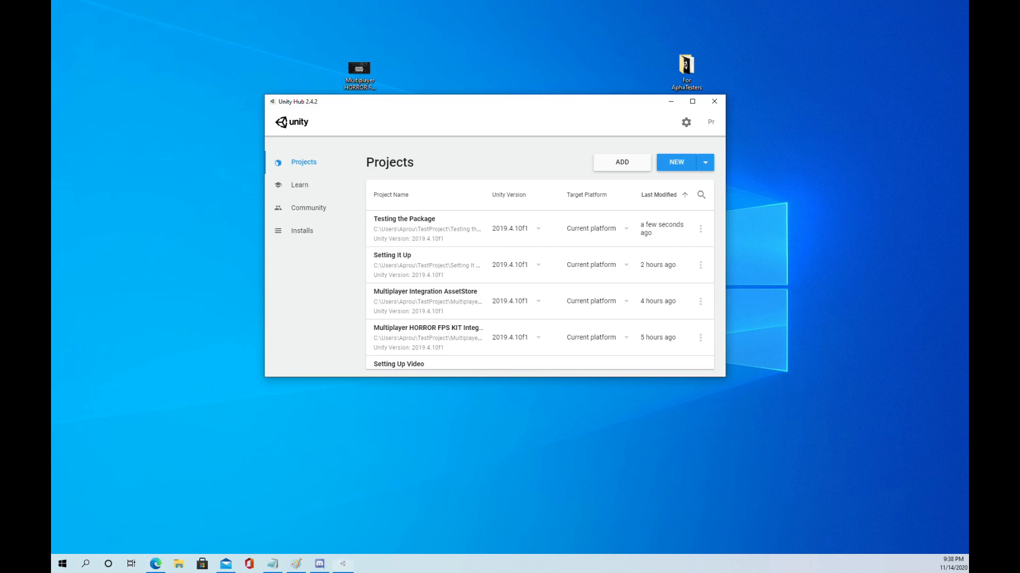
click(460, 219)
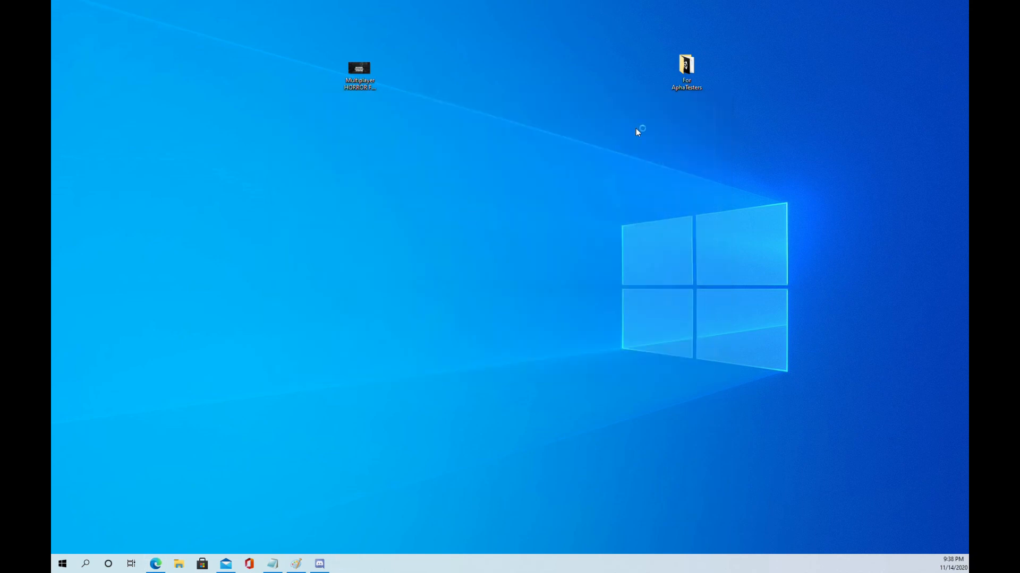